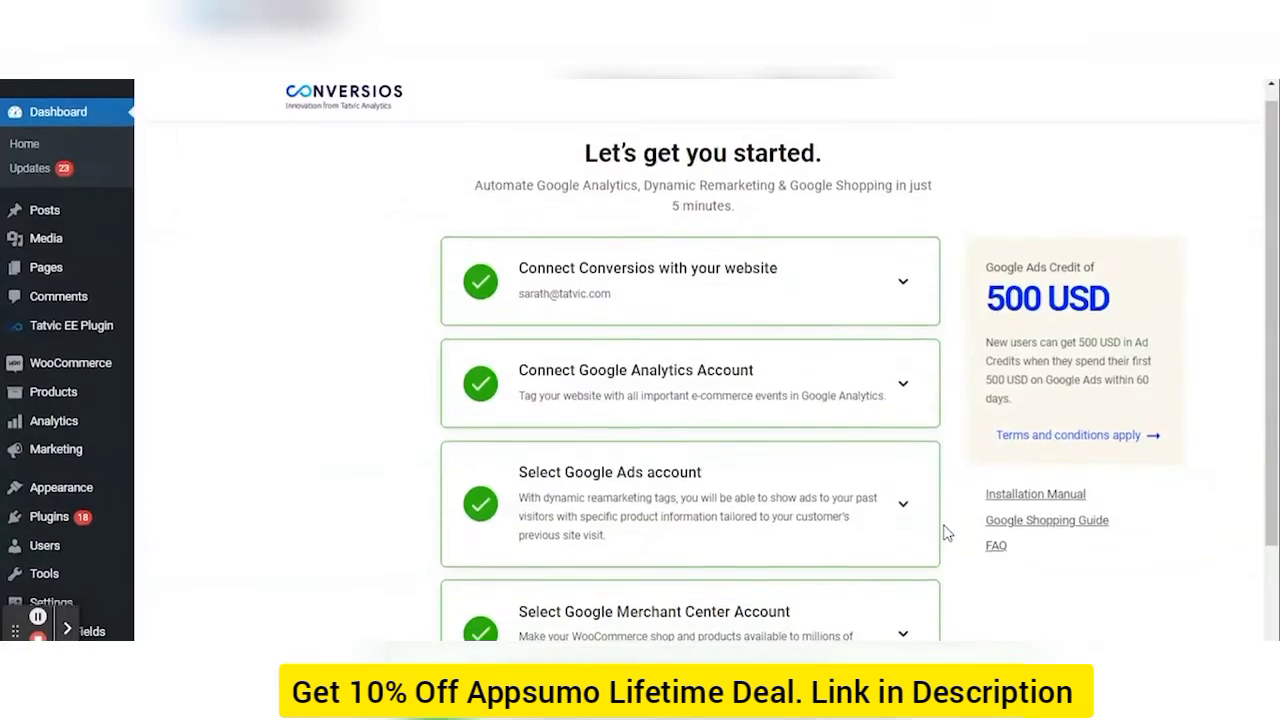
# - Scroll down the Conversios setup page, now showing all four connection steps completed
pyautogui.scroll(-1, 947, 533)
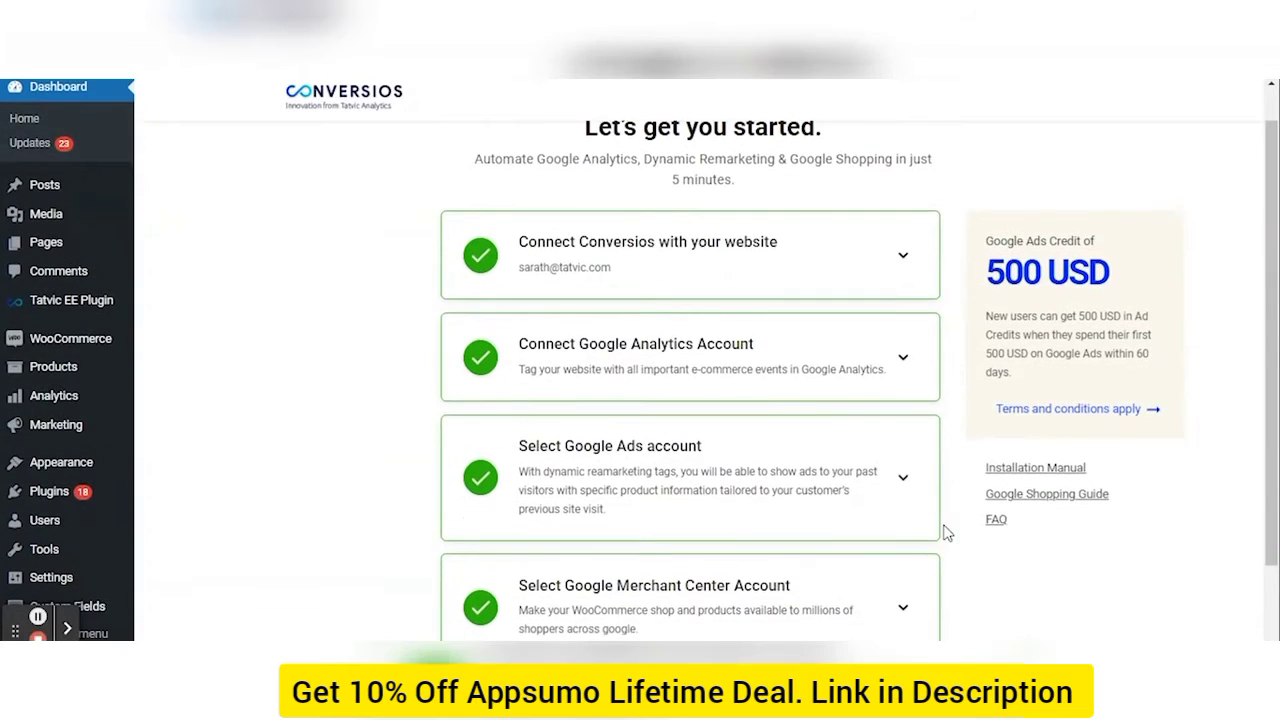
# - Go to Performance Max from the Tatvic EE Plugin sidebar submenu
pyautogui.scroll(1, 947, 533)
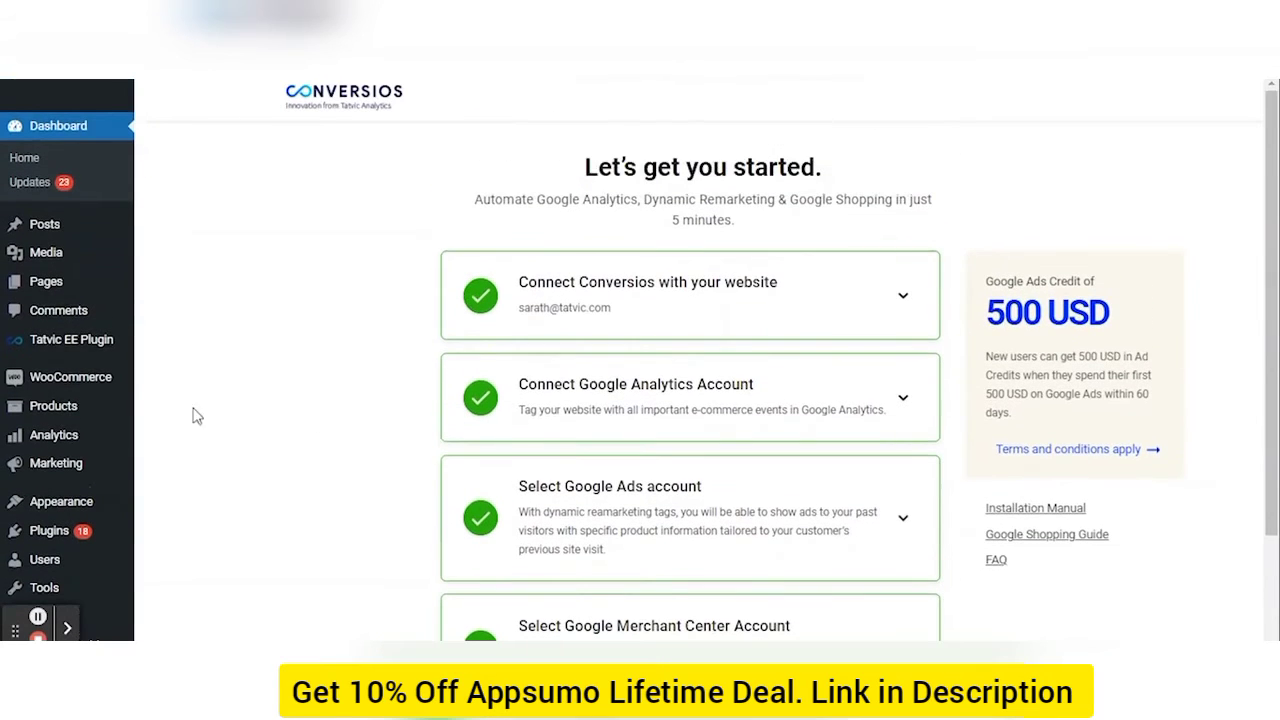
pyautogui.moveTo(105, 345)
pyautogui.scroll(-1, 410, 130)
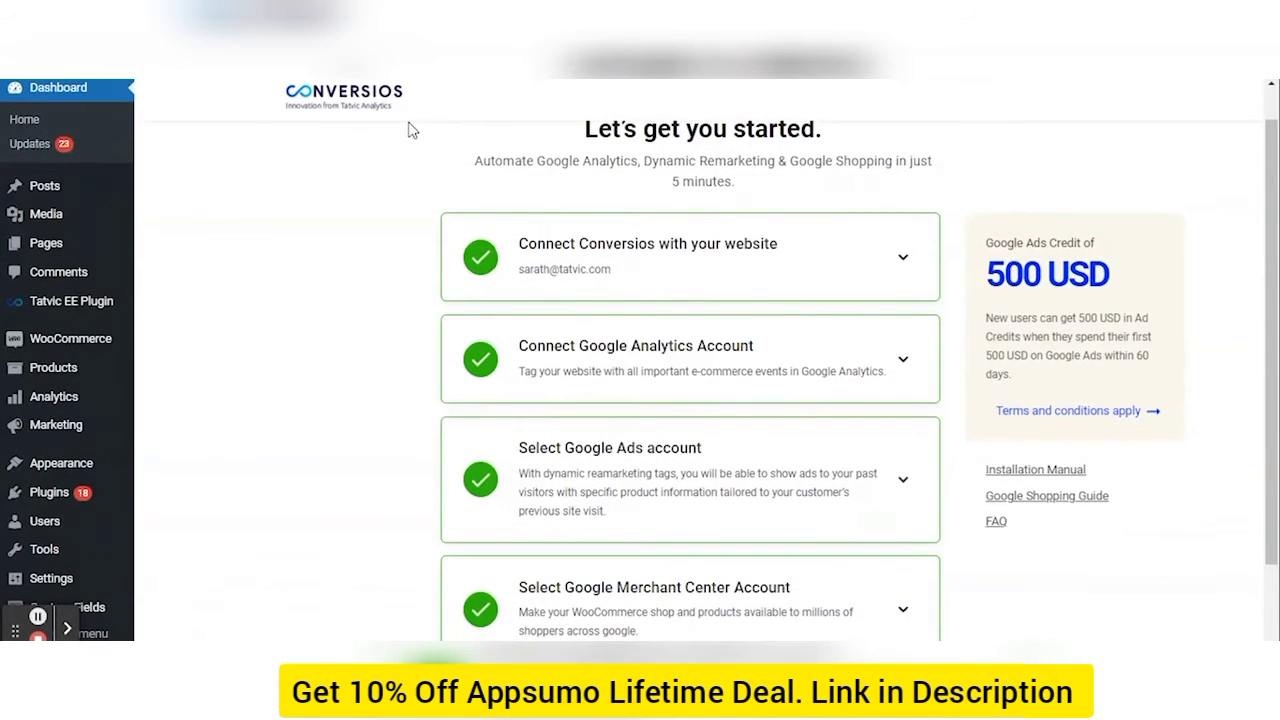
pyautogui.scroll(-1, 410, 130)
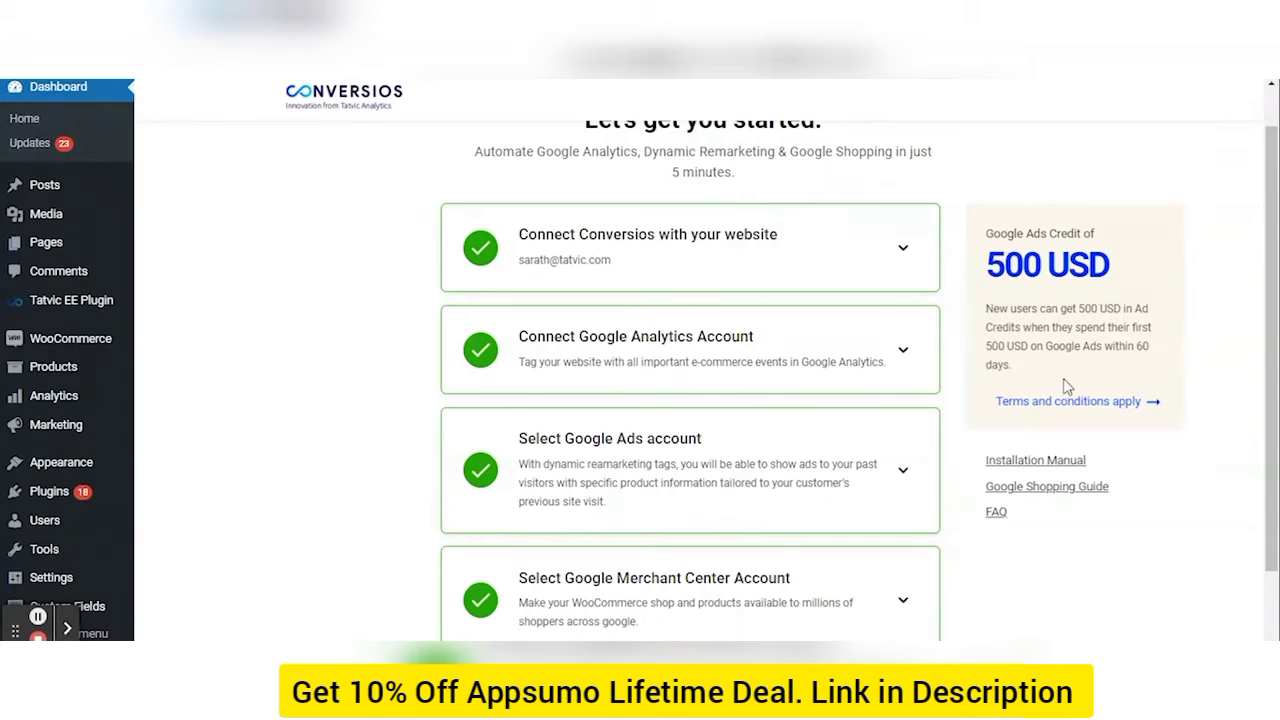
pyautogui.scroll(-1, 1045, 390)
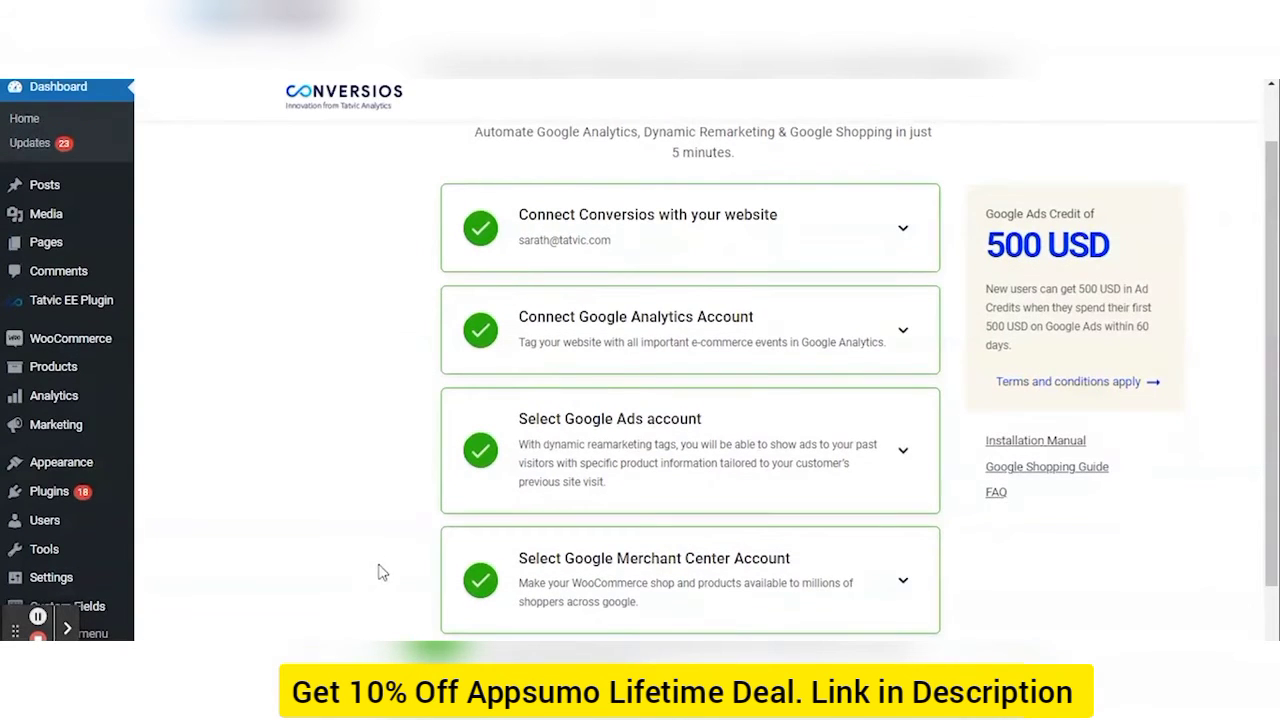
pyautogui.scroll(-1, 375, 557)
pyautogui.moveTo(90, 302)
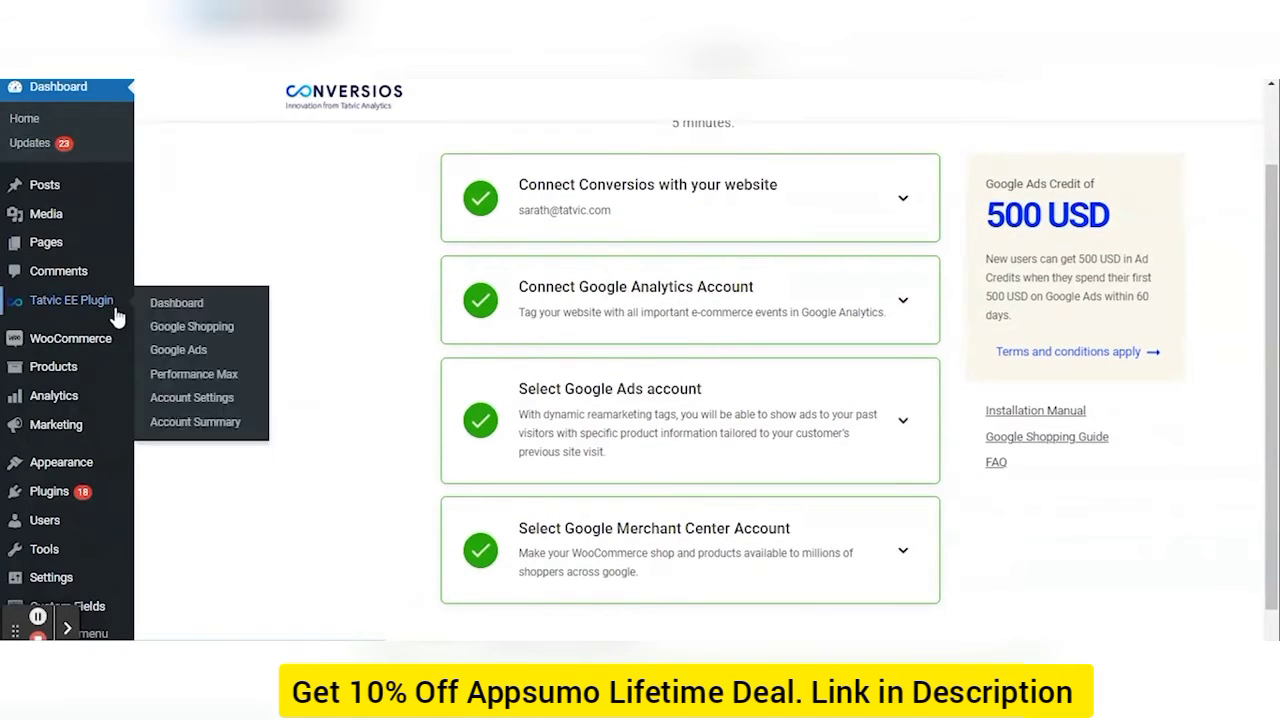
pyautogui.scroll(1, 306, 234)
pyautogui.scroll(-2, 306, 234)
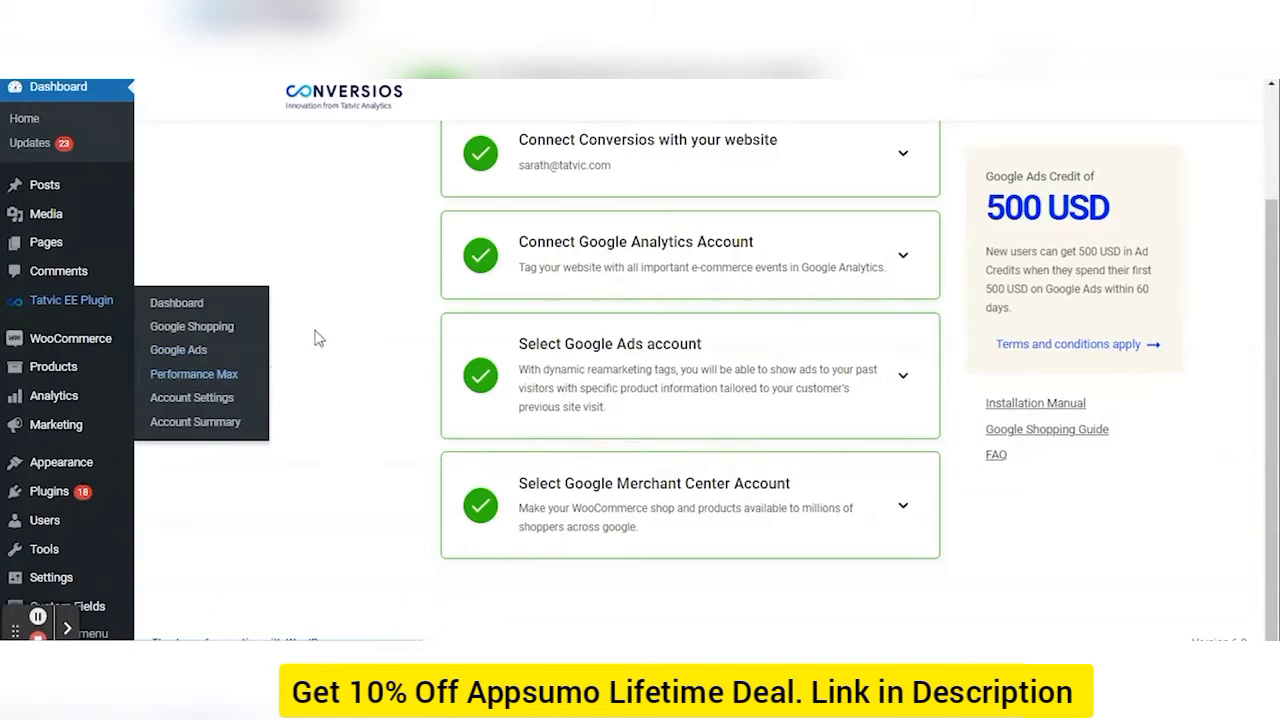
pyautogui.click(196, 375)
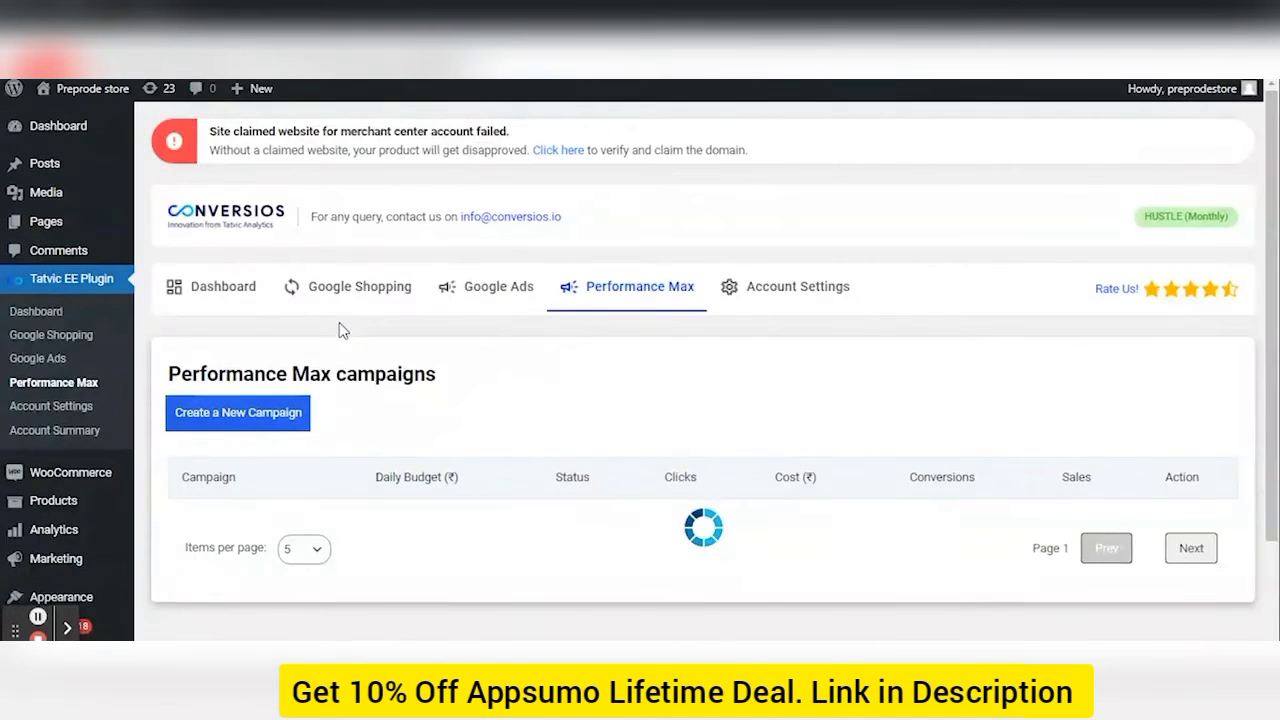
# - Start a new Performance Max campaign and place the cursor in its Campaign Name field
pyautogui.scroll(-1, 420, 465)
pyautogui.scroll(1, 420, 465)
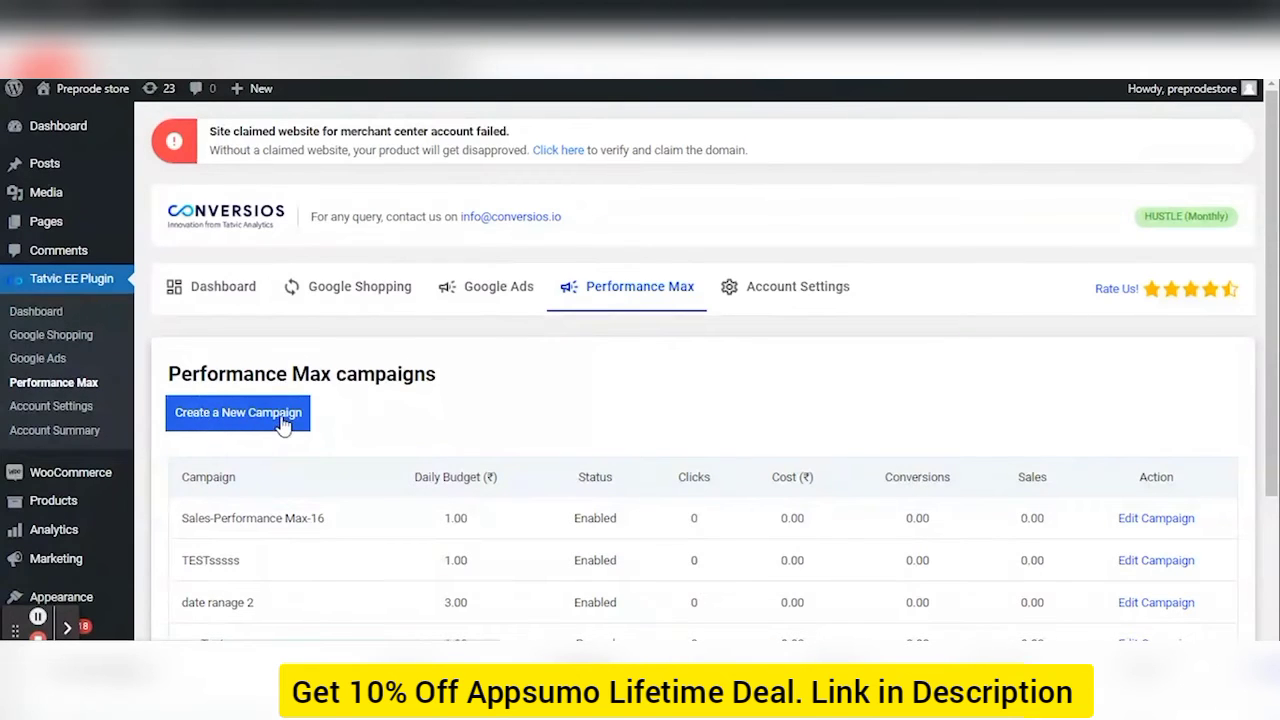
pyautogui.scroll(-1, 283, 424)
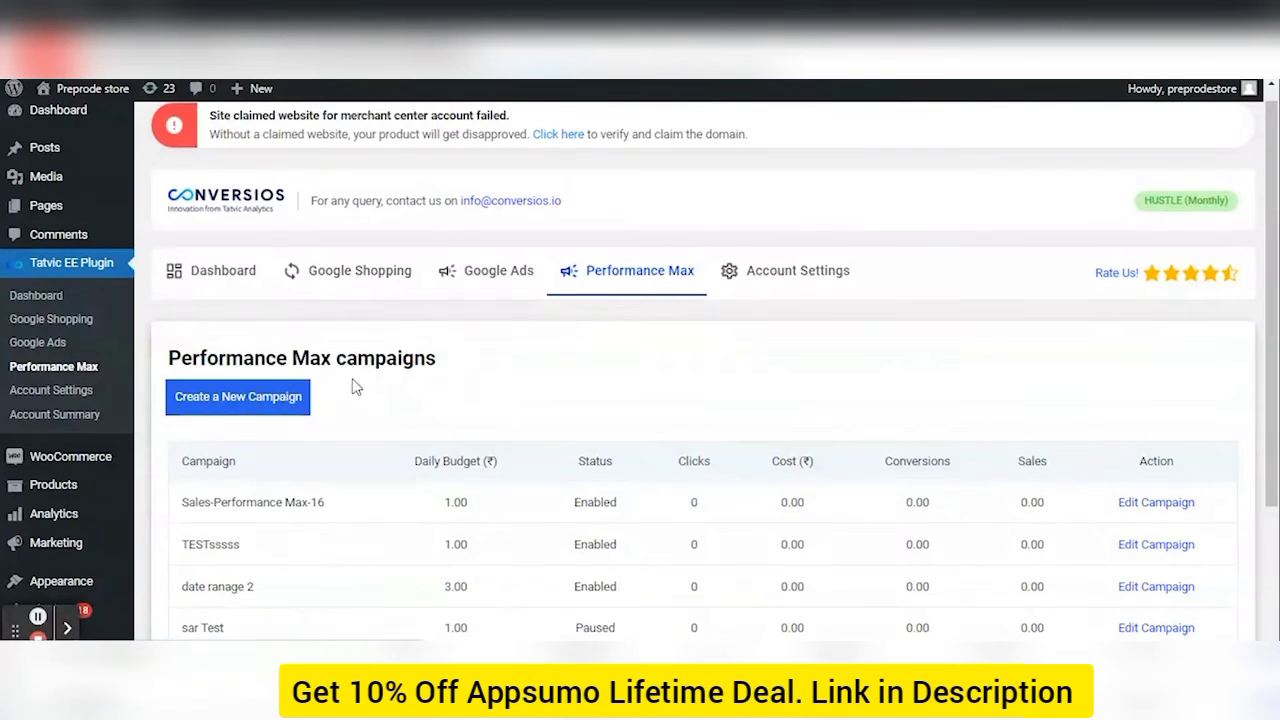
pyautogui.scroll(-2, 528, 413)
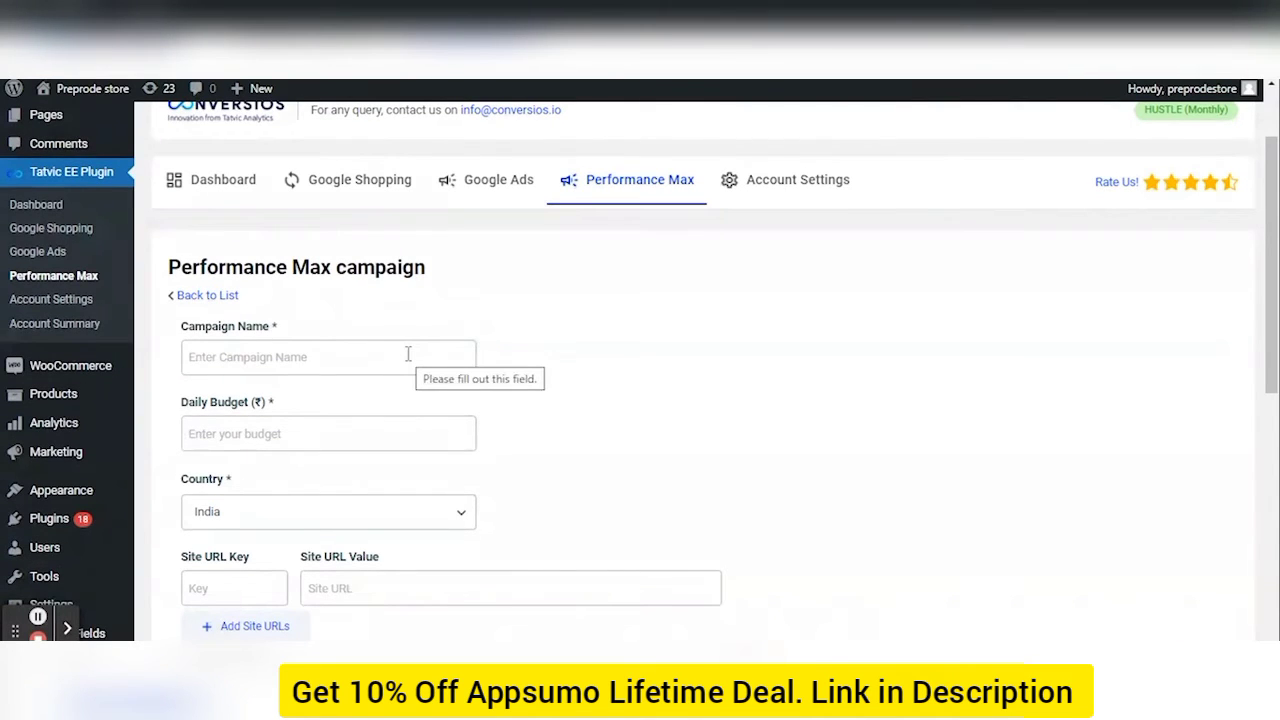
pyautogui.click(407, 354)
# - Save an enabled Performance Max campaign named Festive with a 1000 daily budget, targeting India
pyautogui.write('Fr')
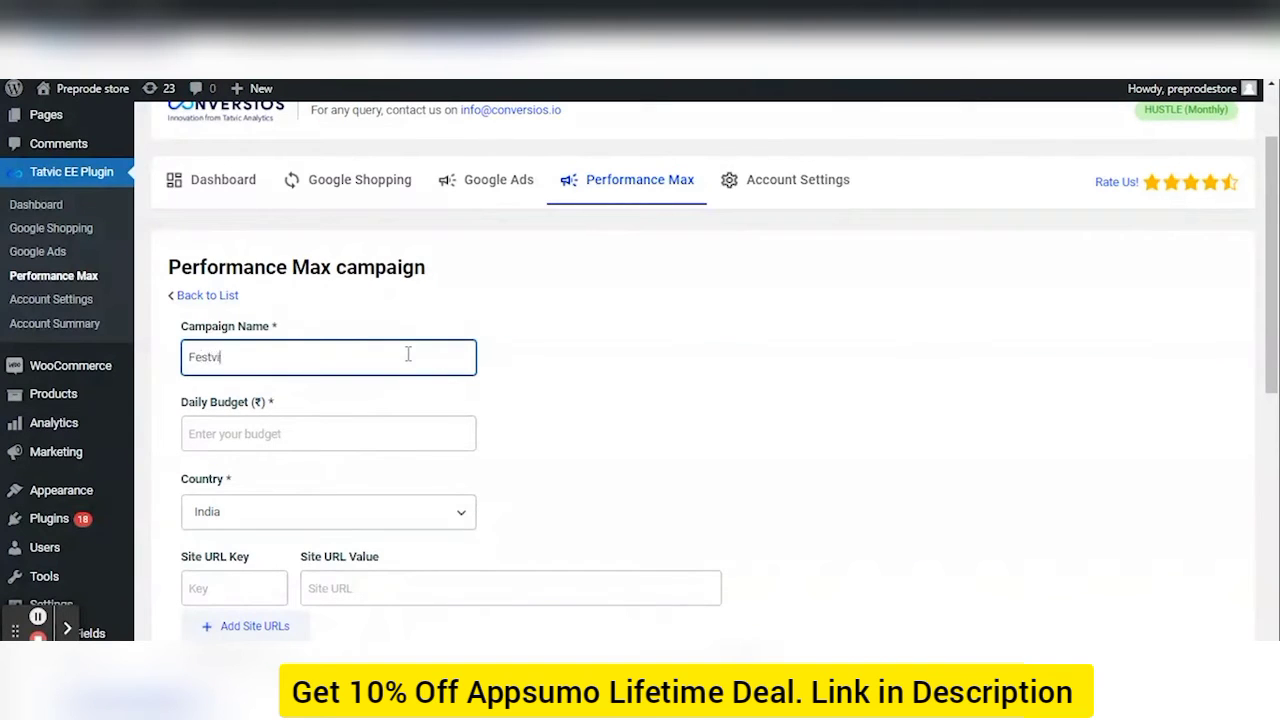
pyautogui.write('stive')
pyautogui.press('Tab')
pyautogui.write('1')
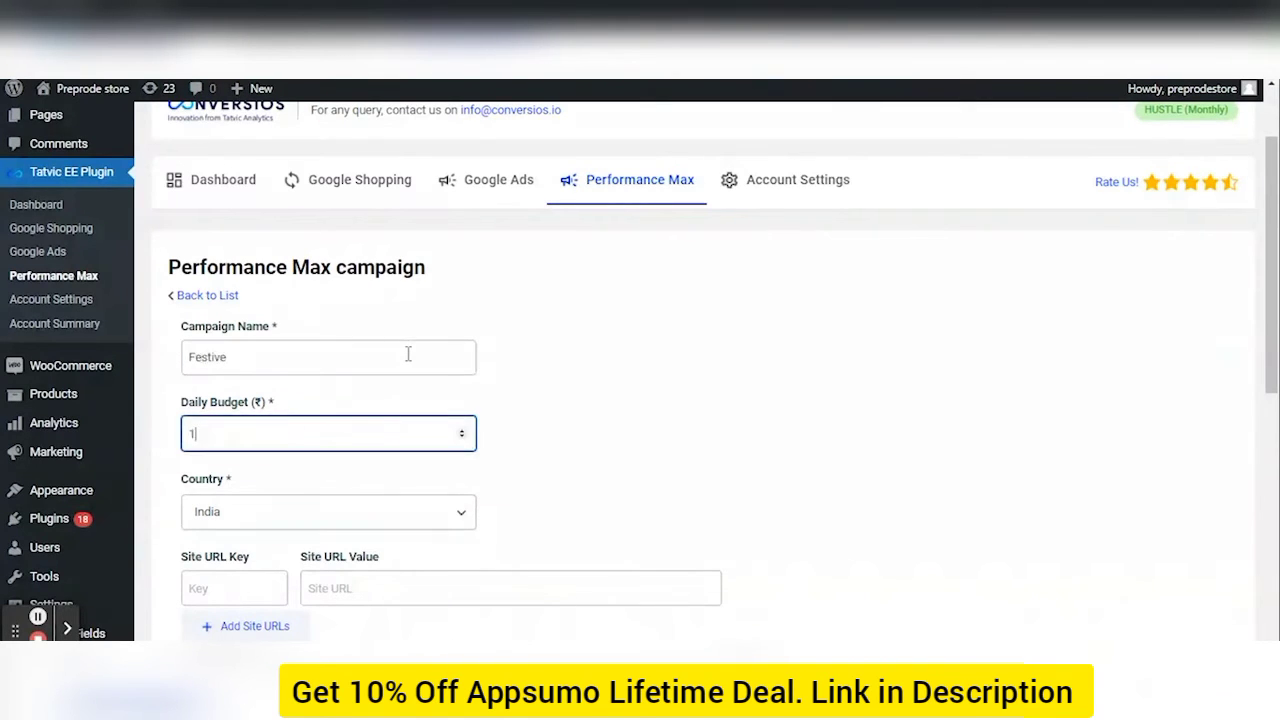
pyautogui.press('Tab')
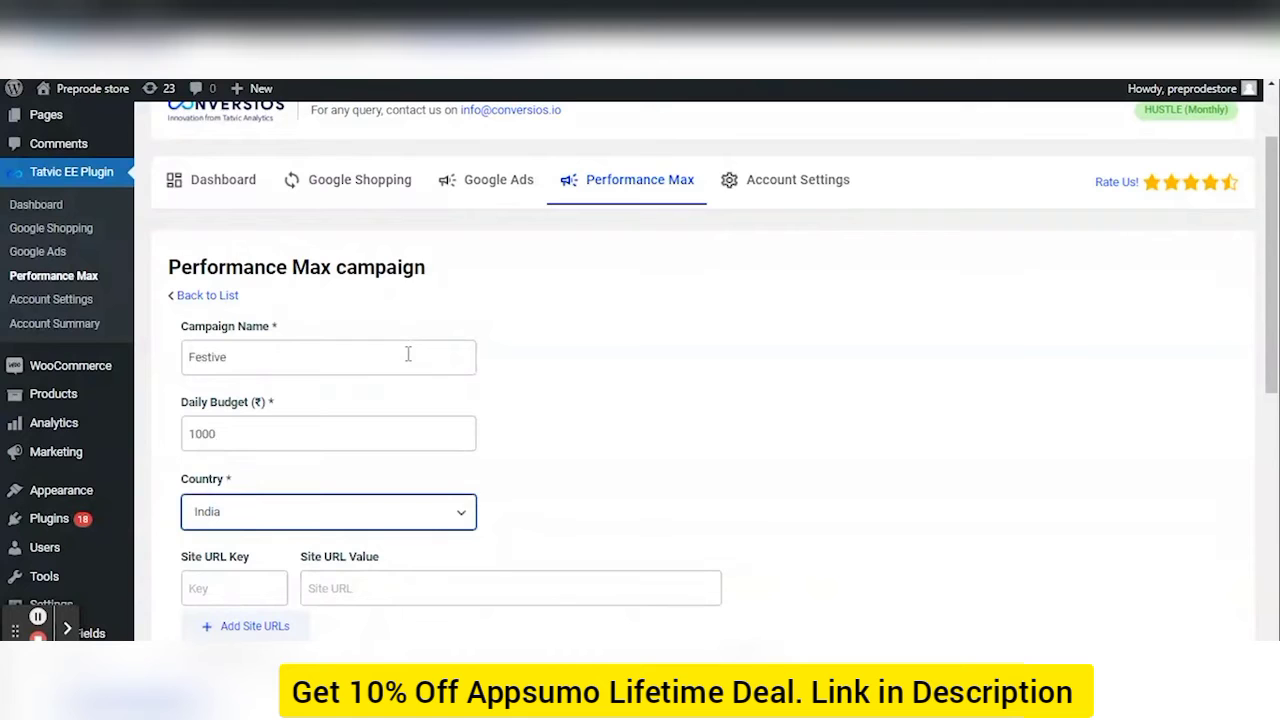
pyautogui.scroll(-3, 622, 432)
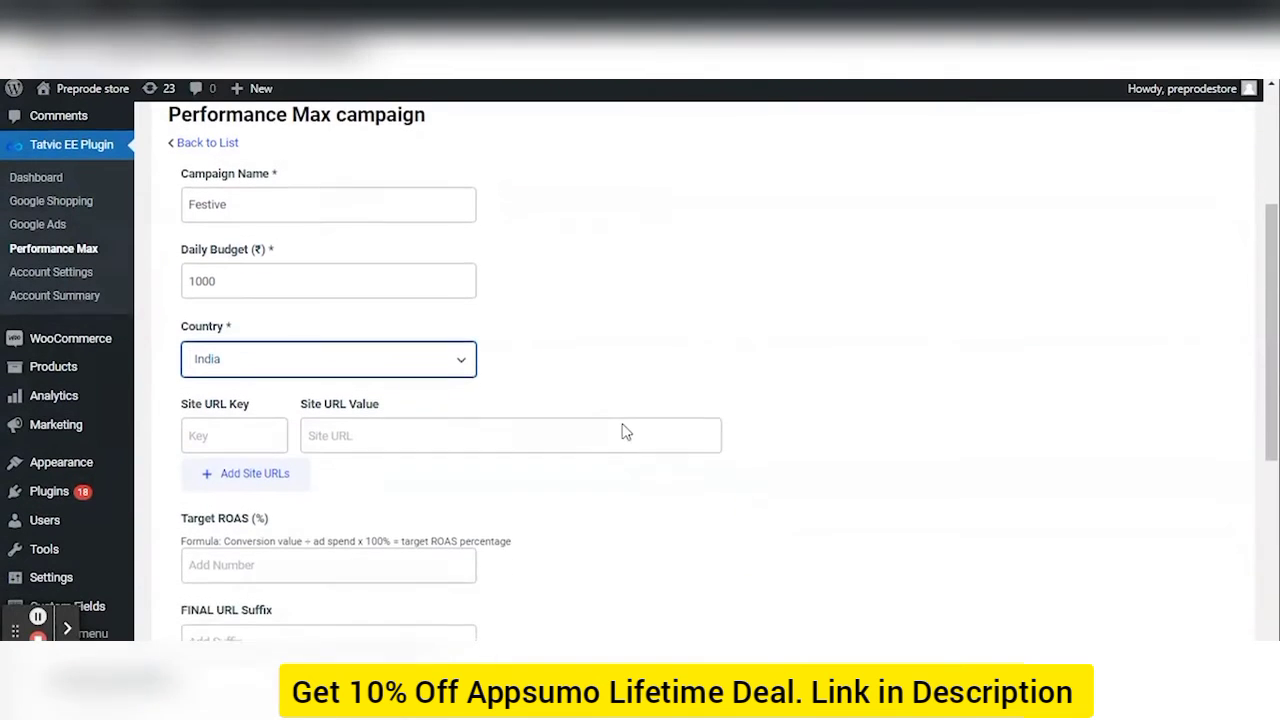
pyautogui.scroll(-1, 623, 425)
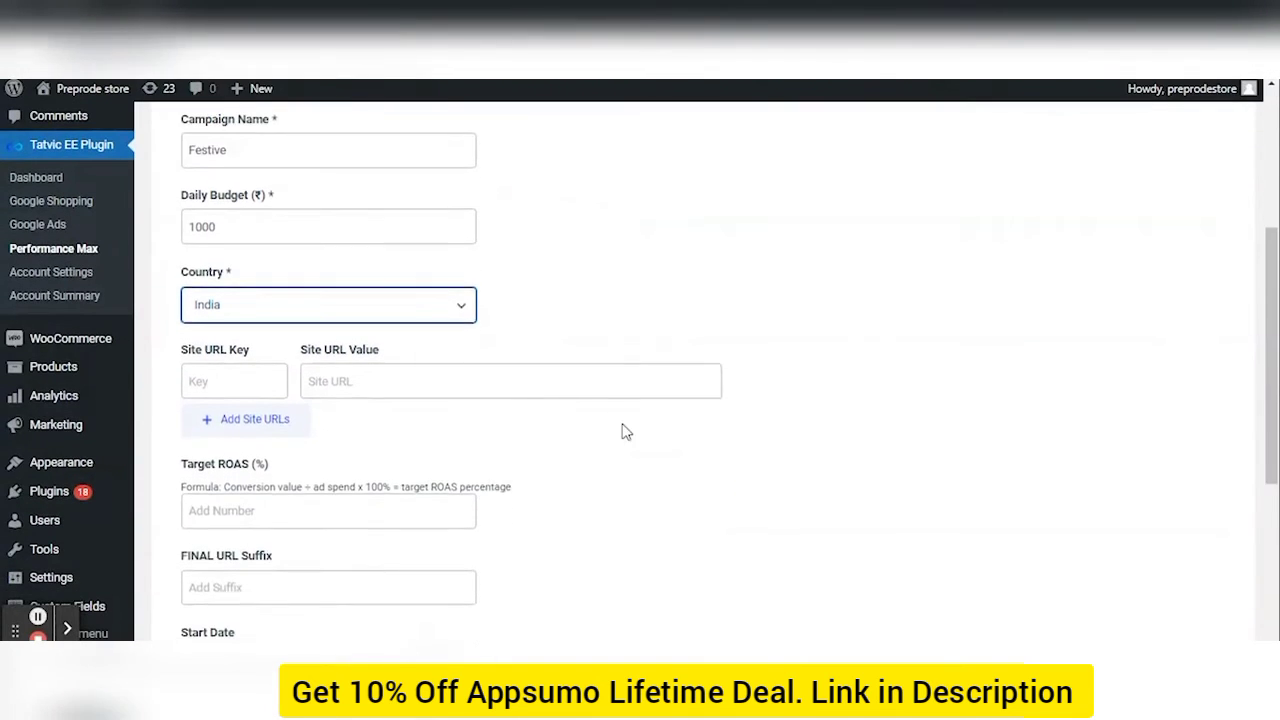
pyautogui.scroll(-5, 434, 348)
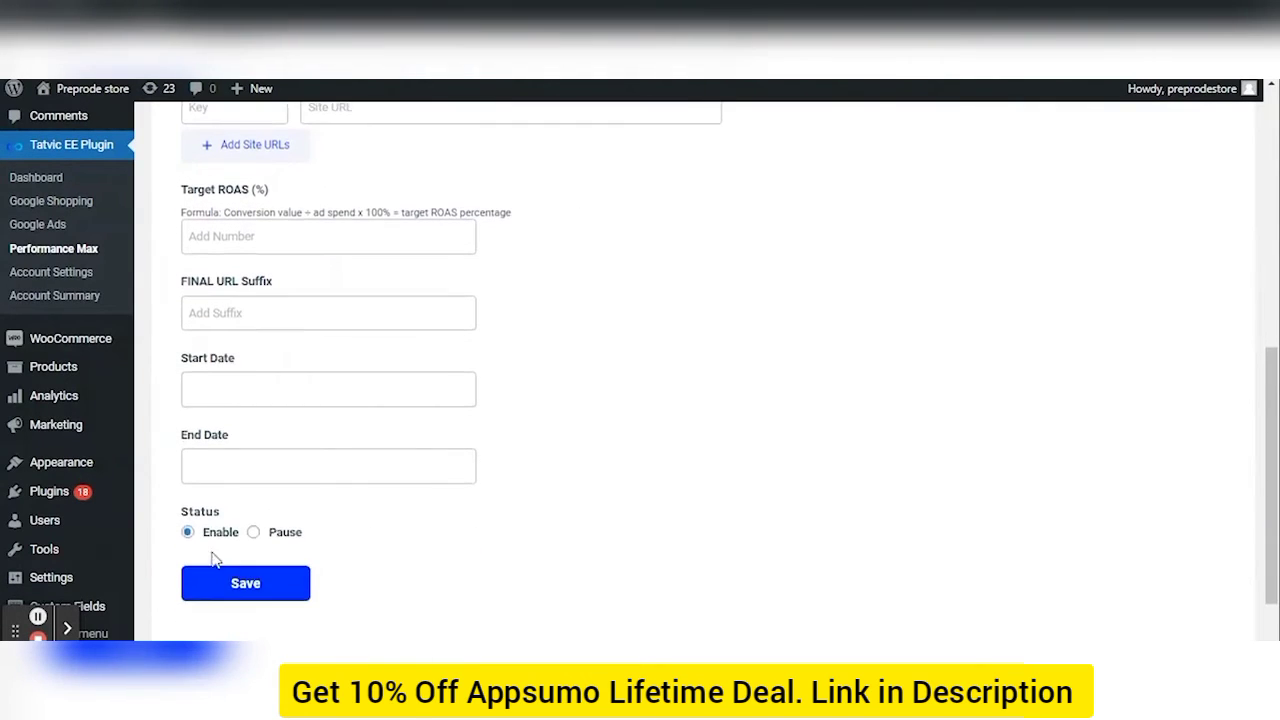
pyautogui.click(261, 594)
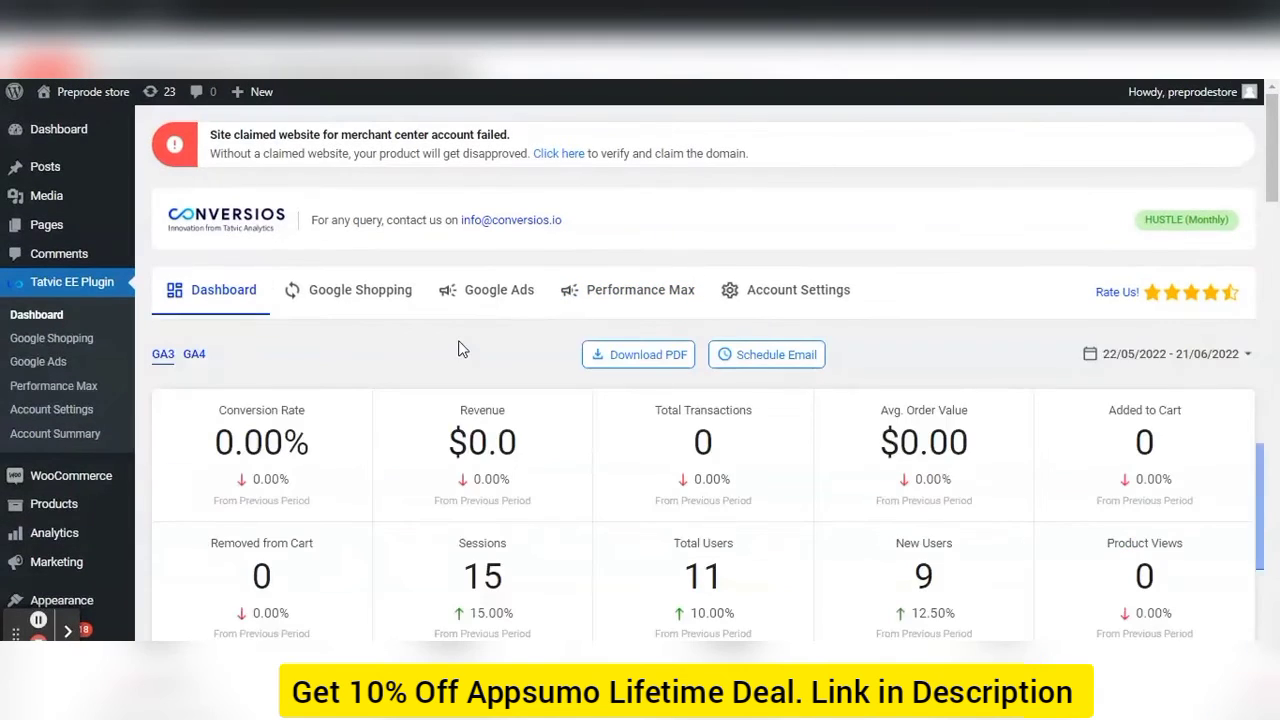
# - Go to the Conversios Google Shopping overview
pyautogui.scroll(-1, 460, 347)
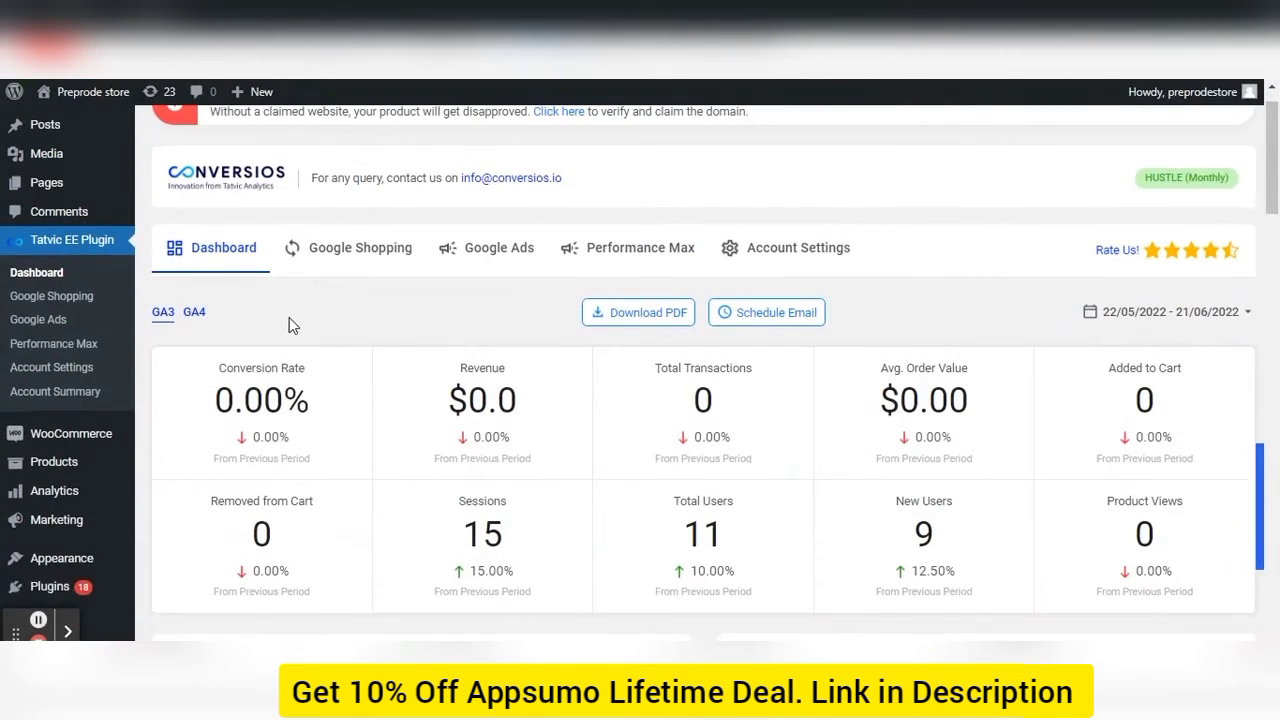
pyautogui.click(82, 302)
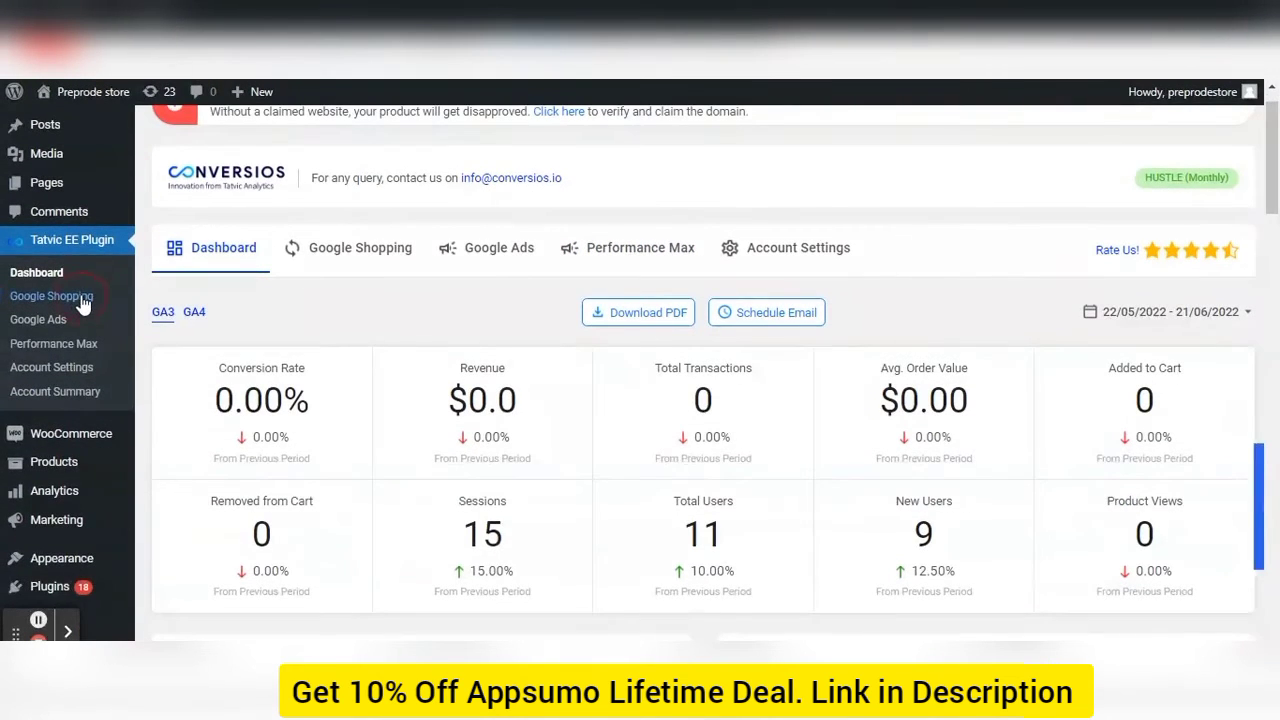
pyautogui.scroll(-1, 328, 327)
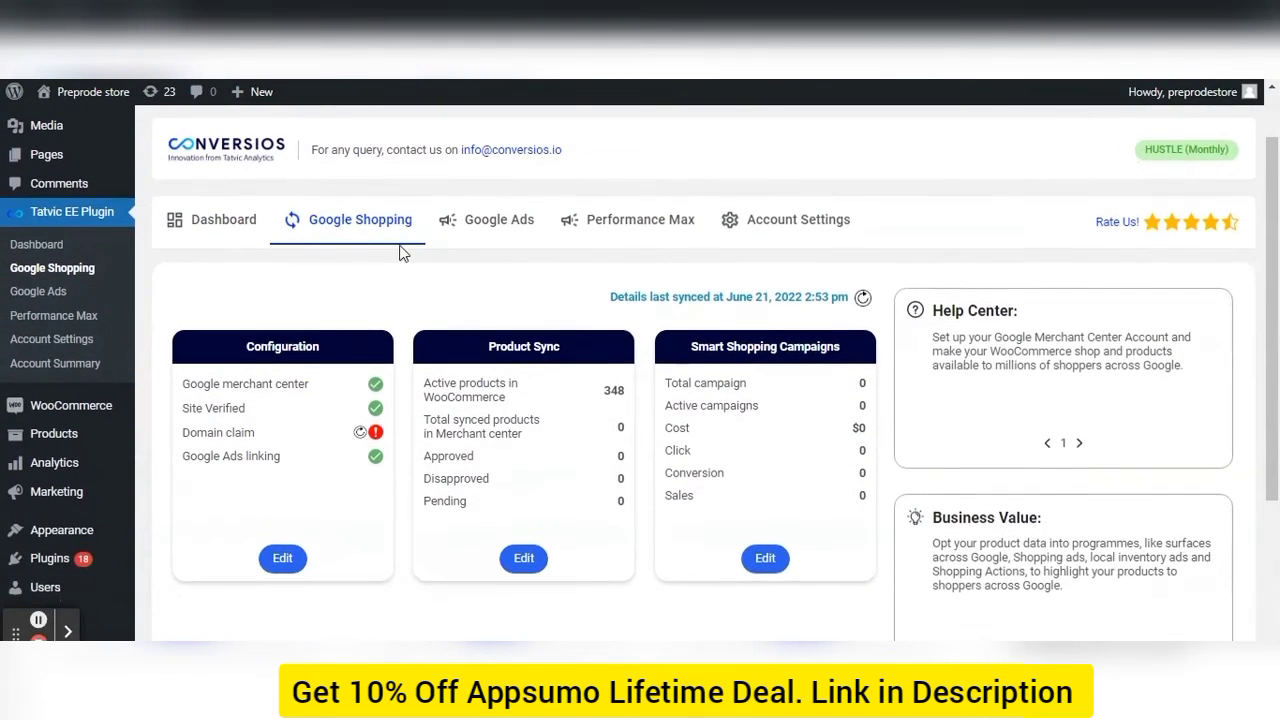
pyautogui.scroll(-1, 399, 254)
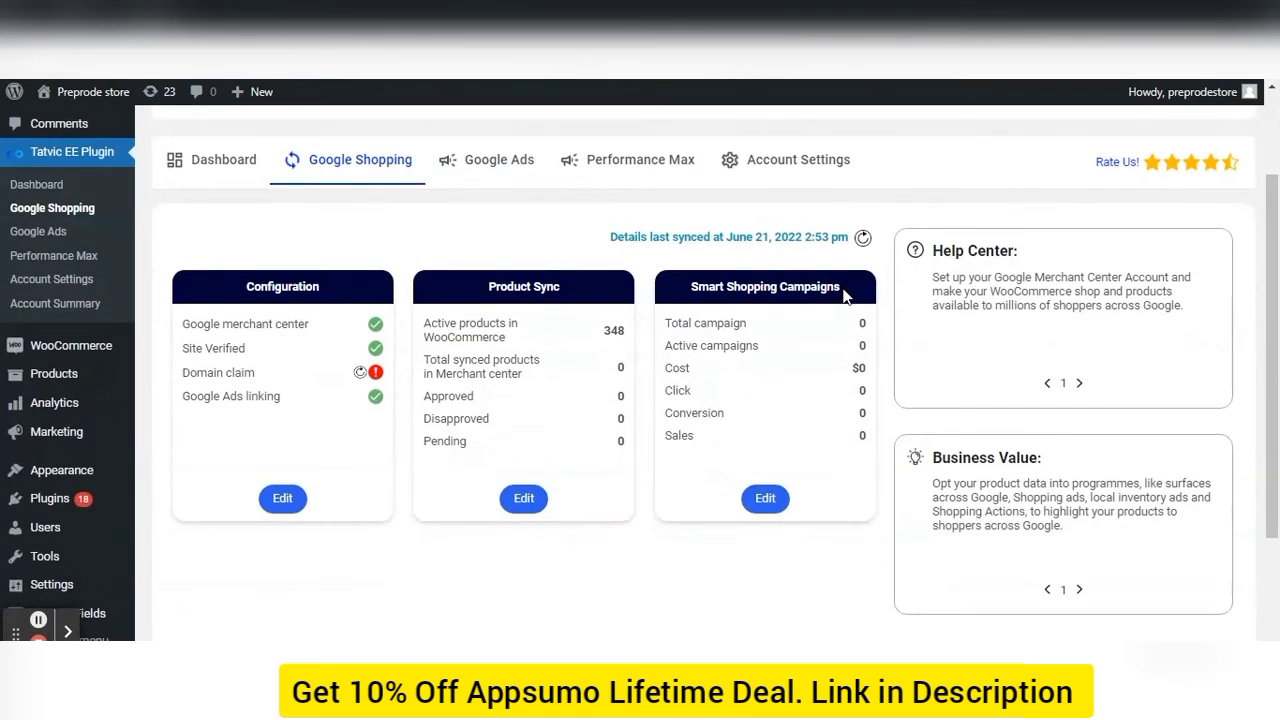
# - Open the Smart Shopping campaigns overview and review its Campaign Performance table
pyautogui.click(769, 499)
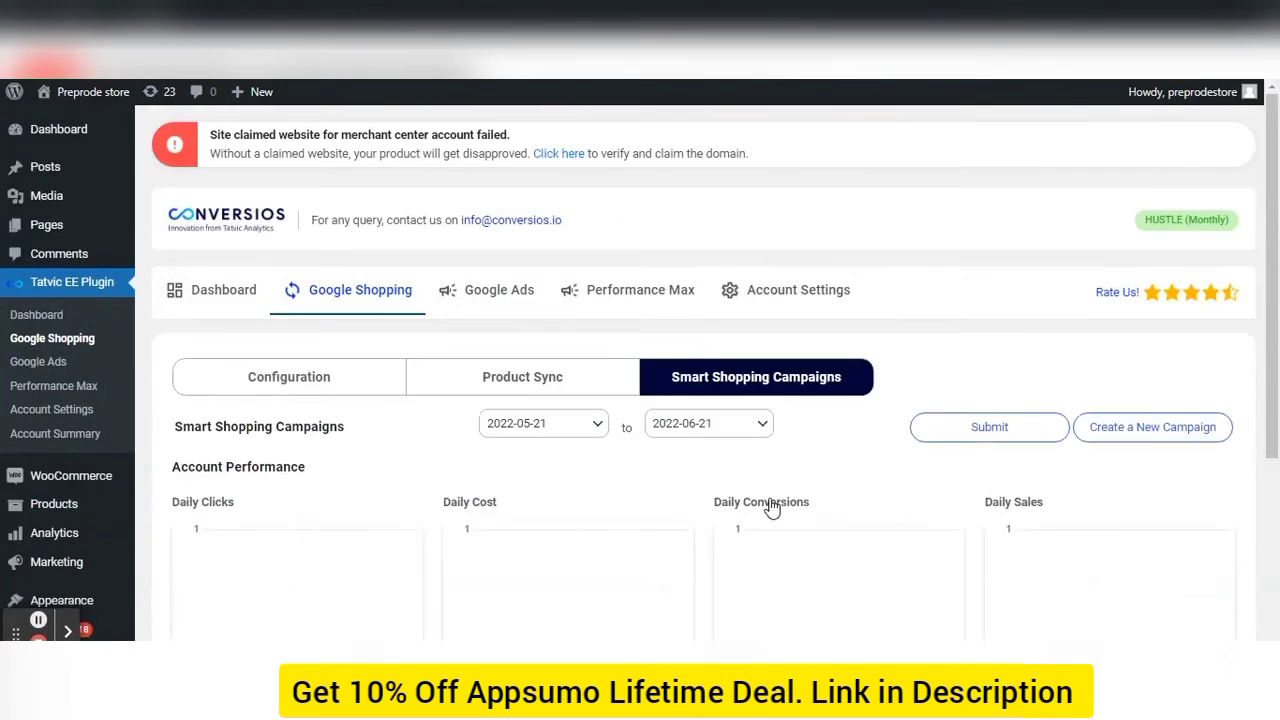
pyautogui.scroll(-3, 738, 425)
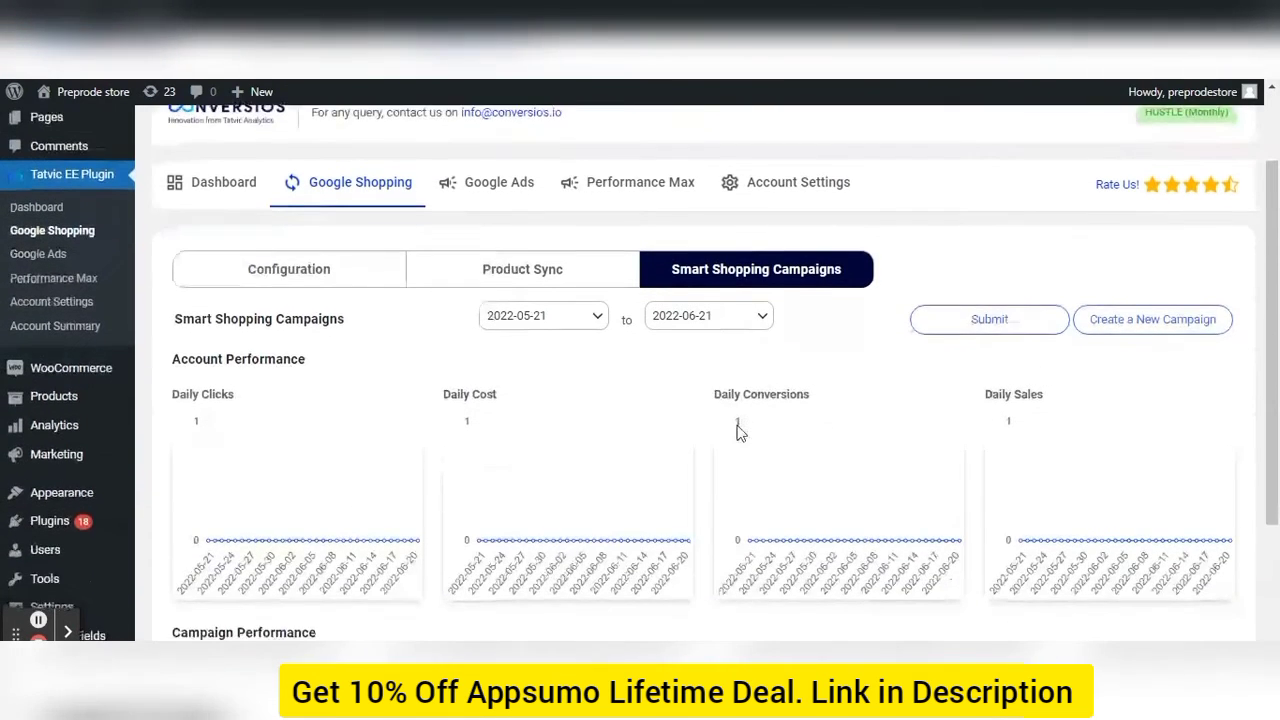
pyautogui.scroll(1, 737, 431)
pyautogui.scroll(-1, 729, 403)
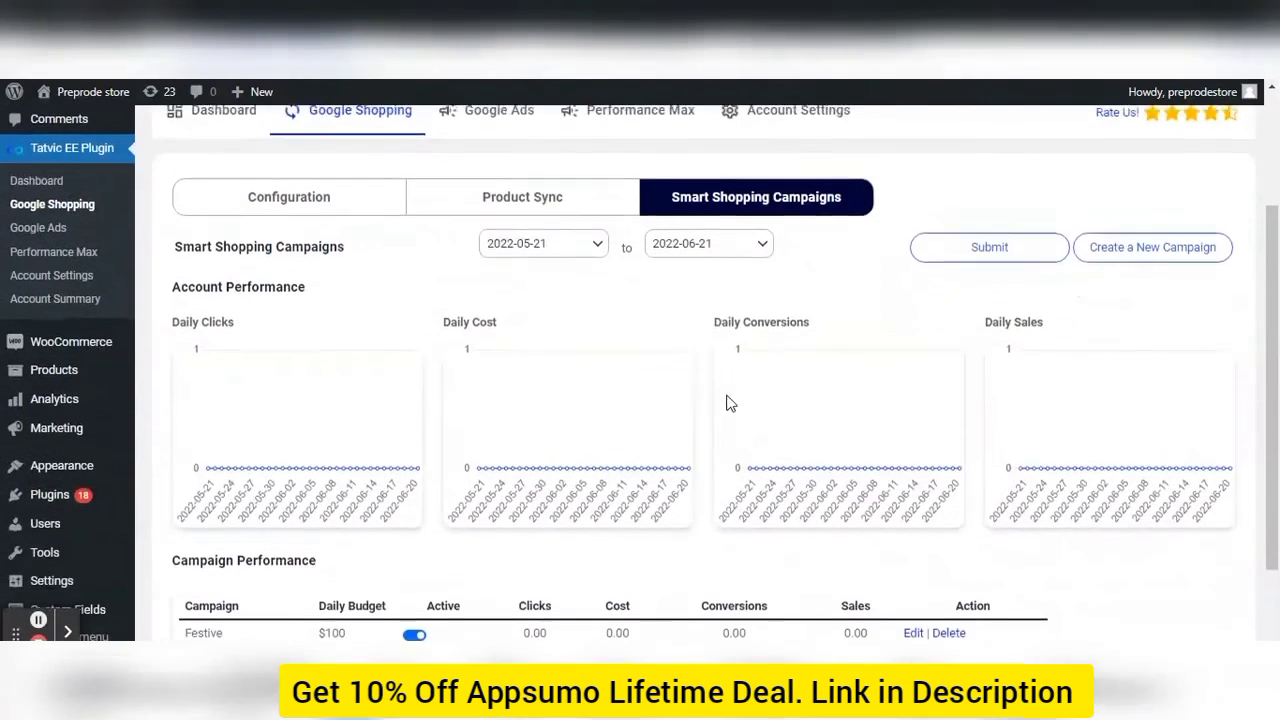
pyautogui.scroll(-1, 860, 395)
pyautogui.scroll(2, 860, 395)
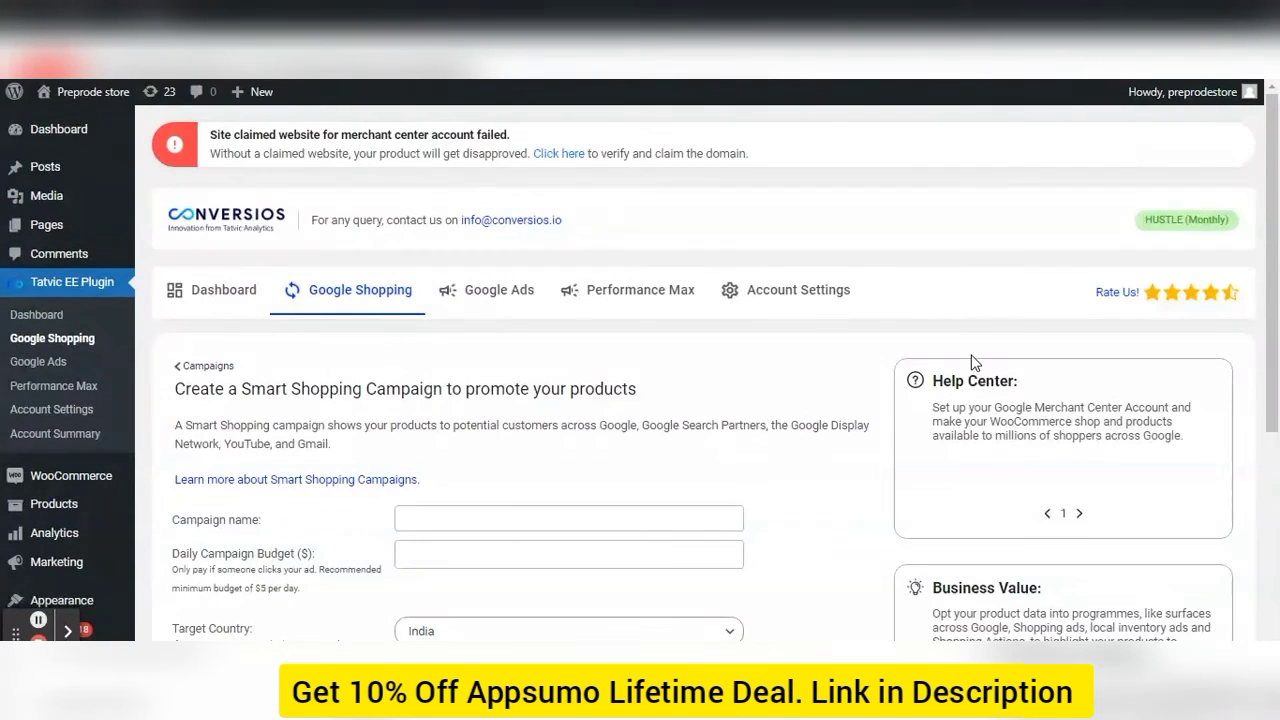
# - Create the Festives Smart Shopping campaign with a 100 daily budget, keeping India as country
pyautogui.click(630, 519)
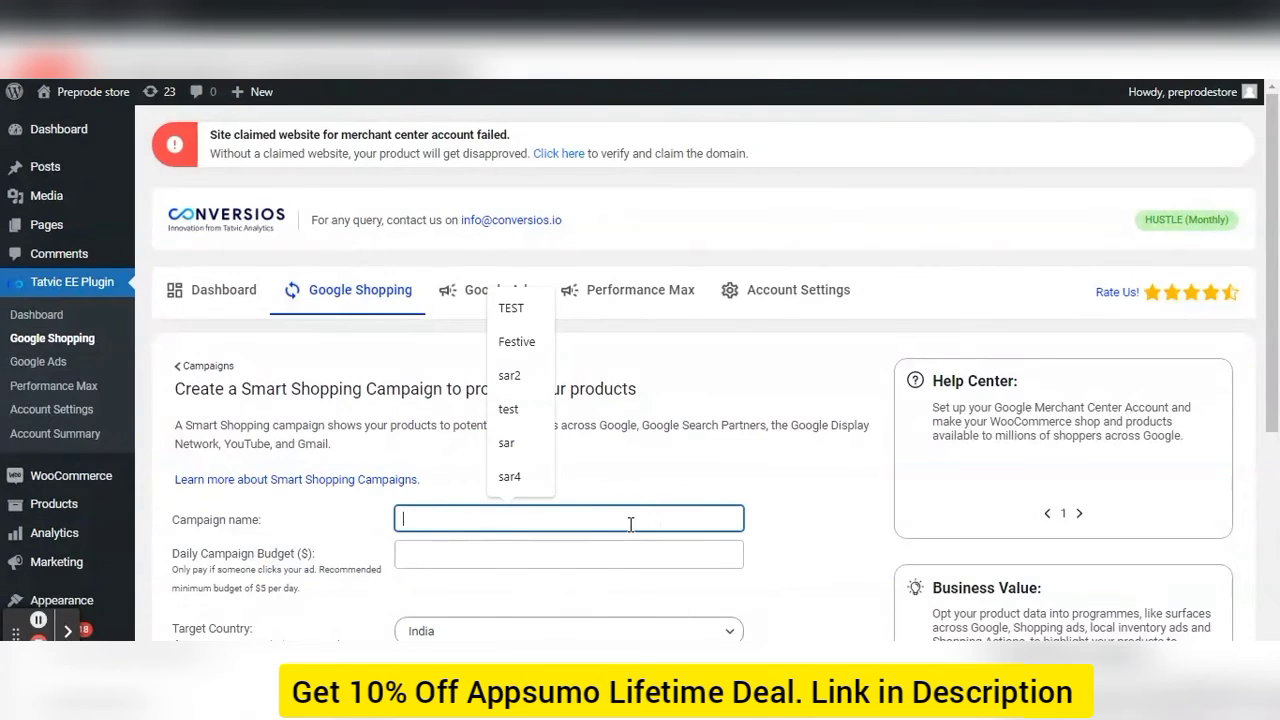
pyautogui.write('Festives')
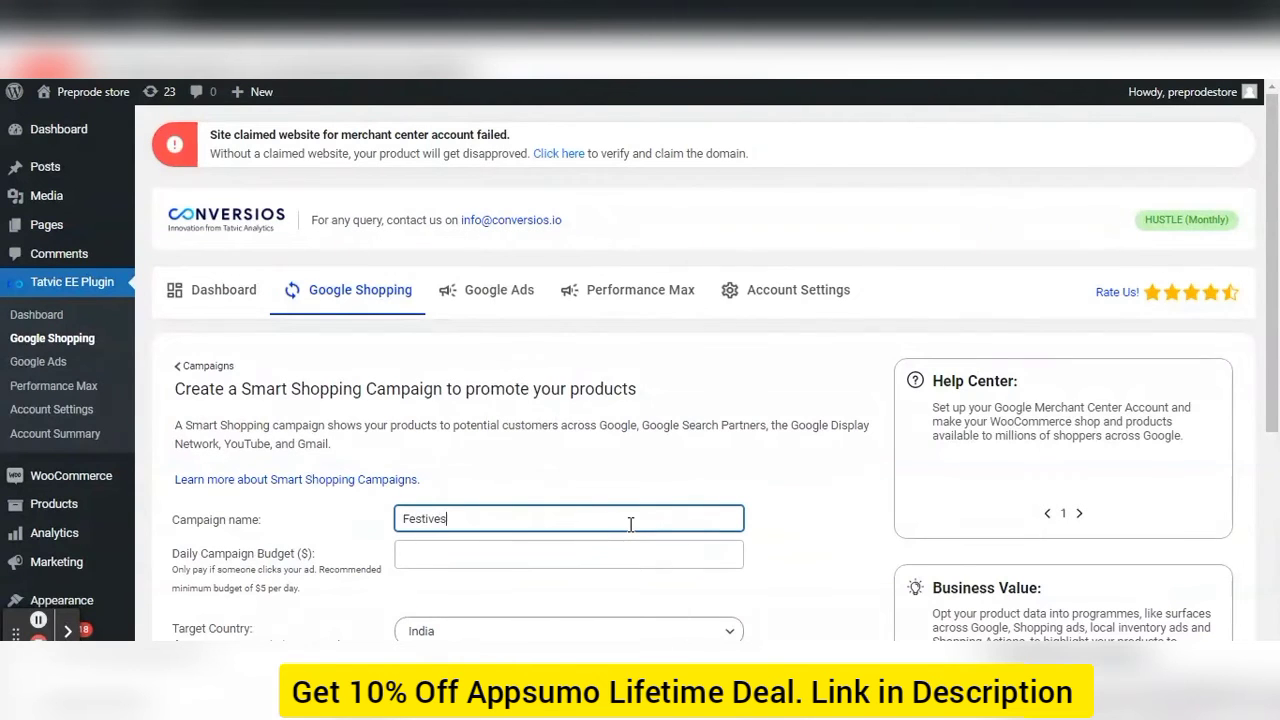
pyautogui.scroll(-1, 630, 523)
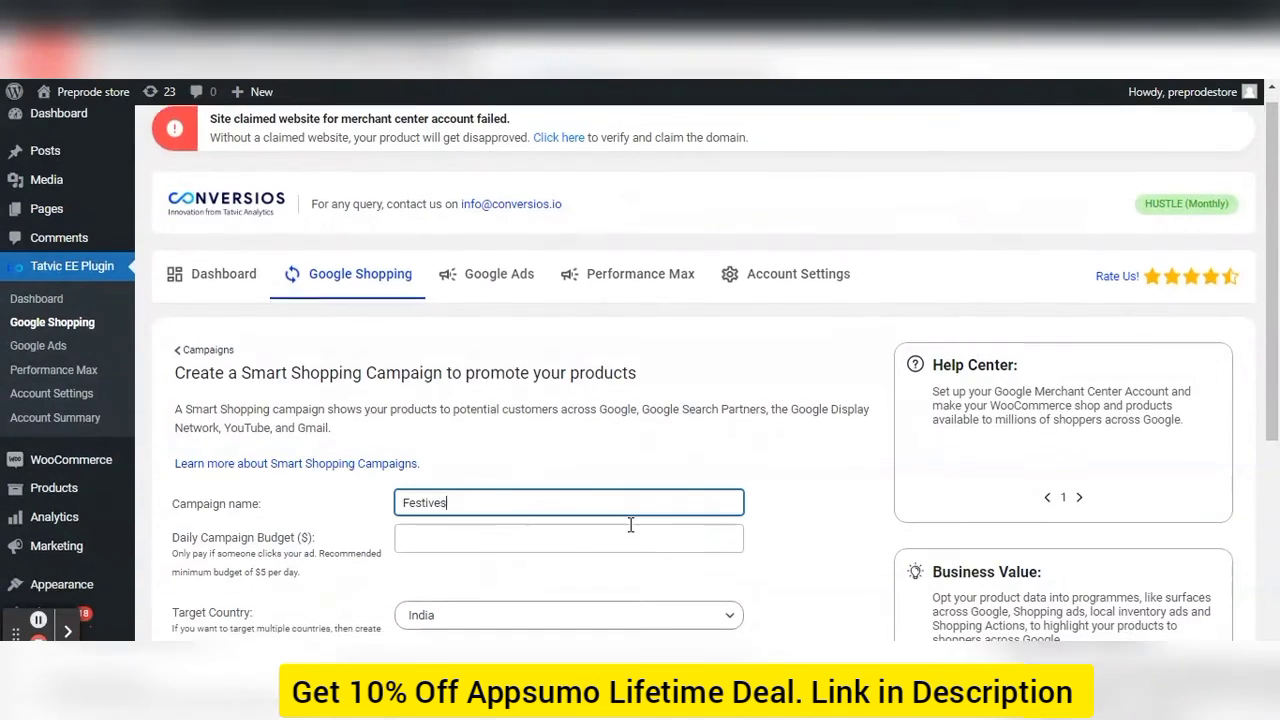
pyautogui.press('Tab')
pyautogui.write('100')
pyautogui.press('Tab')
pyautogui.scroll(-3, 606, 480)
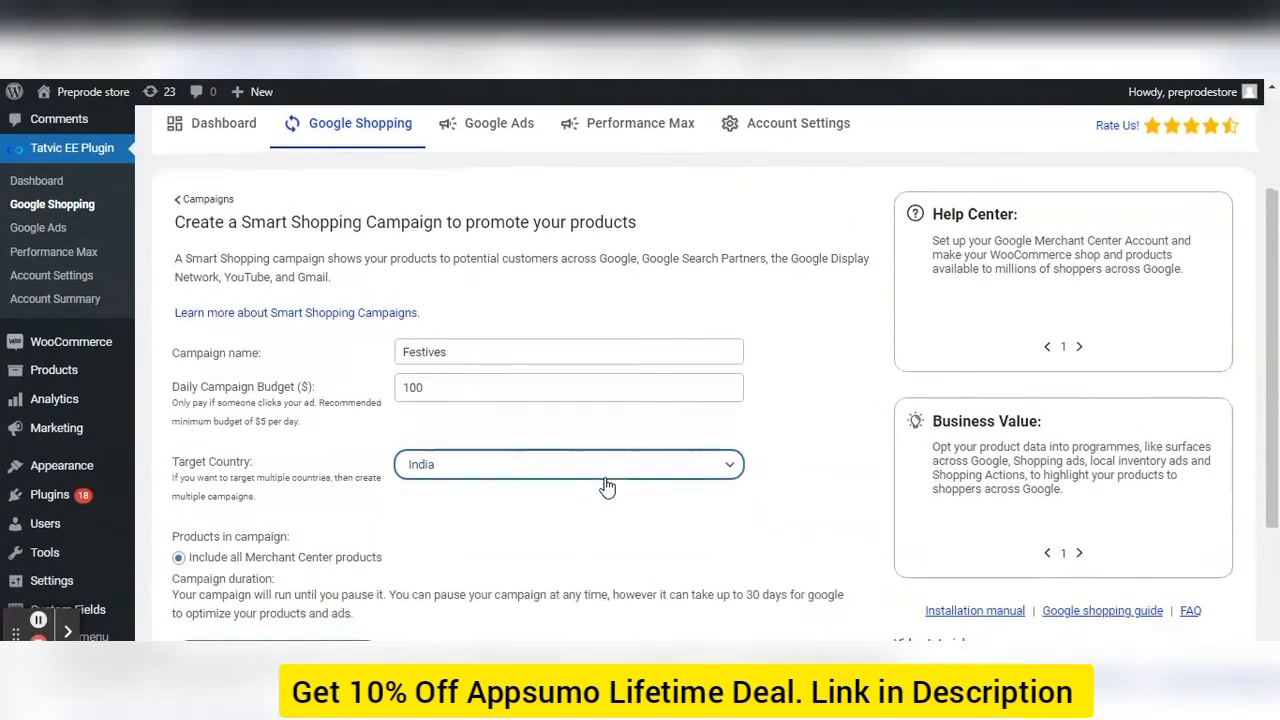
pyautogui.scroll(-2, 606, 485)
pyautogui.click(284, 584)
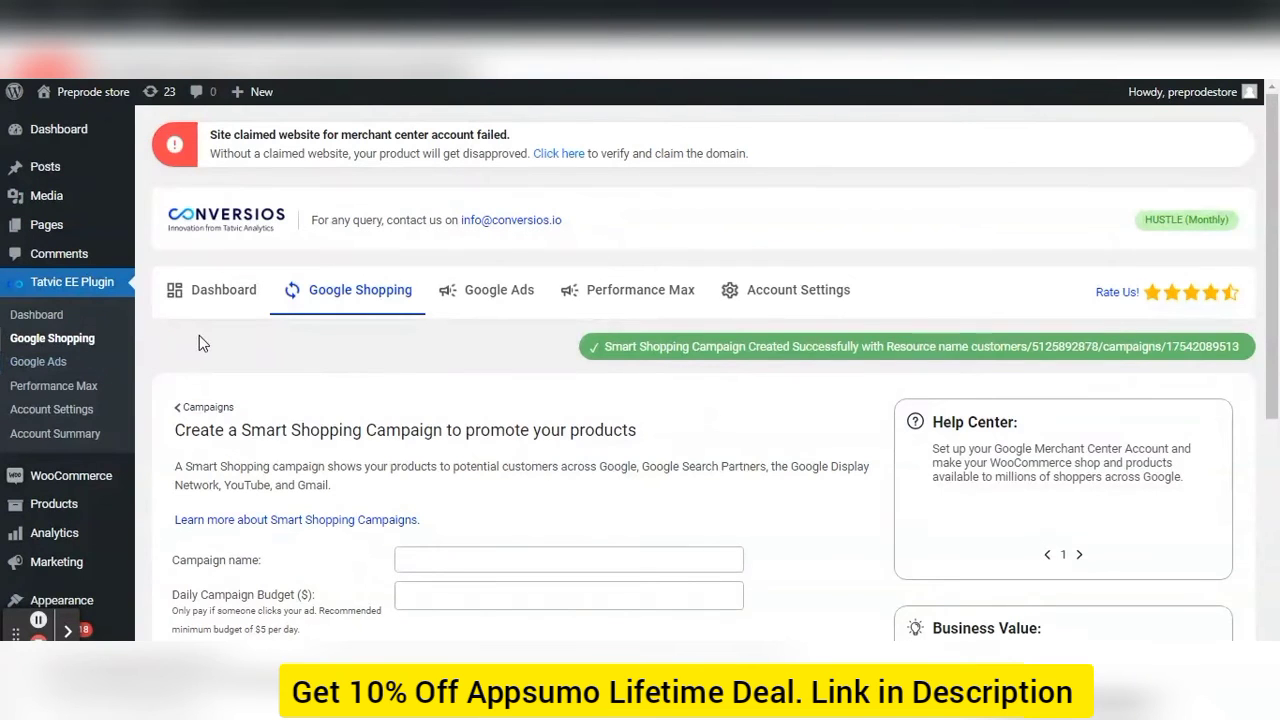
pyautogui.scroll(-1, 196, 336)
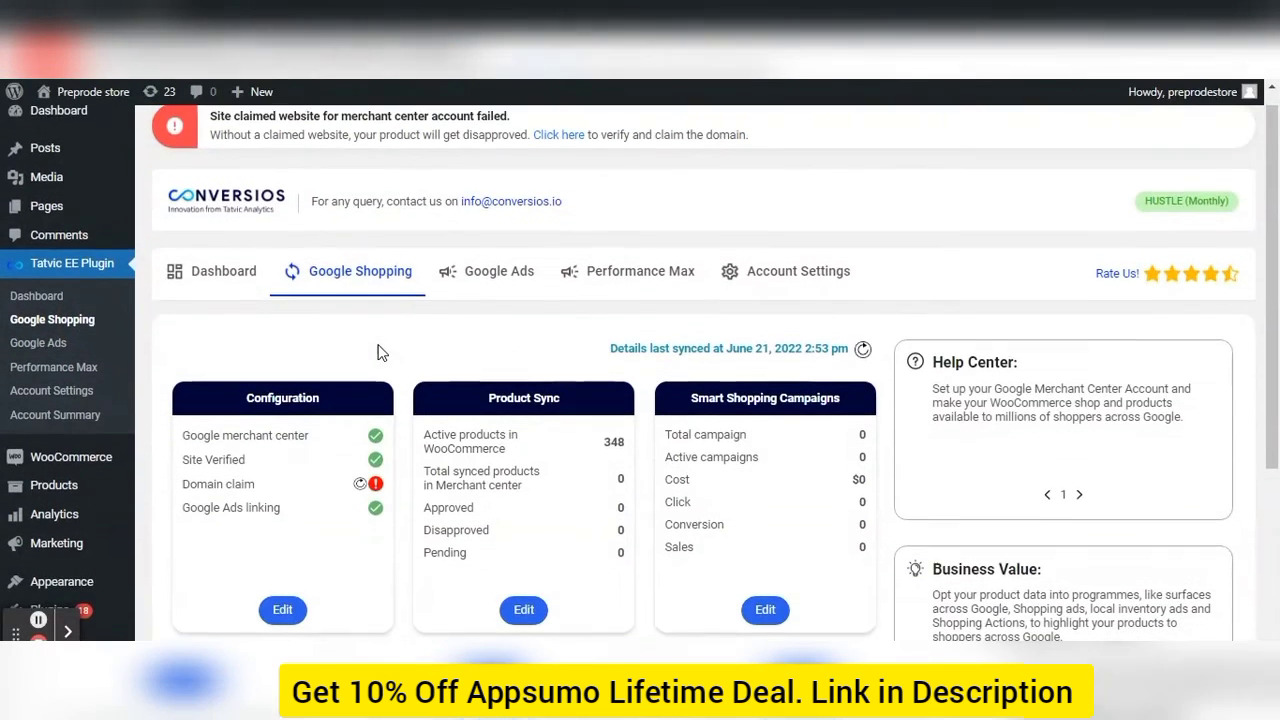
# - Switch the Festives campaign to Active in the Smart Shopping campaign list
pyautogui.click(765, 590)
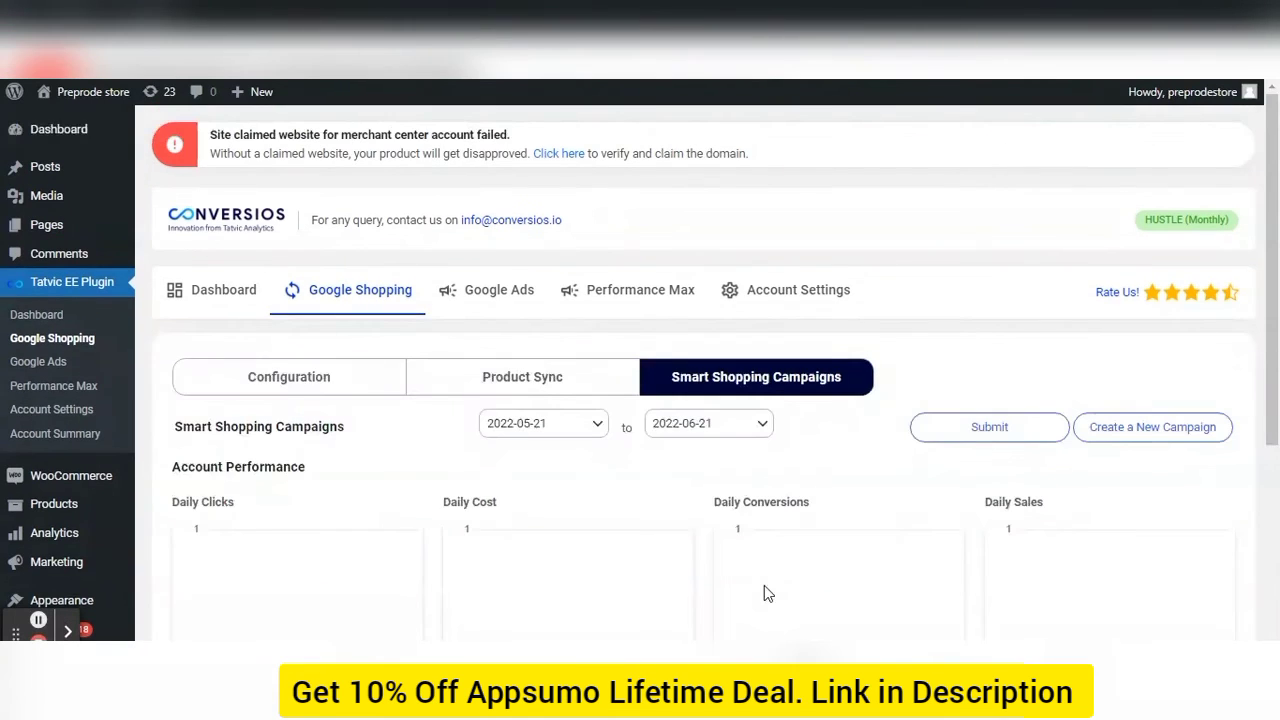
pyautogui.scroll(-5, 764, 593)
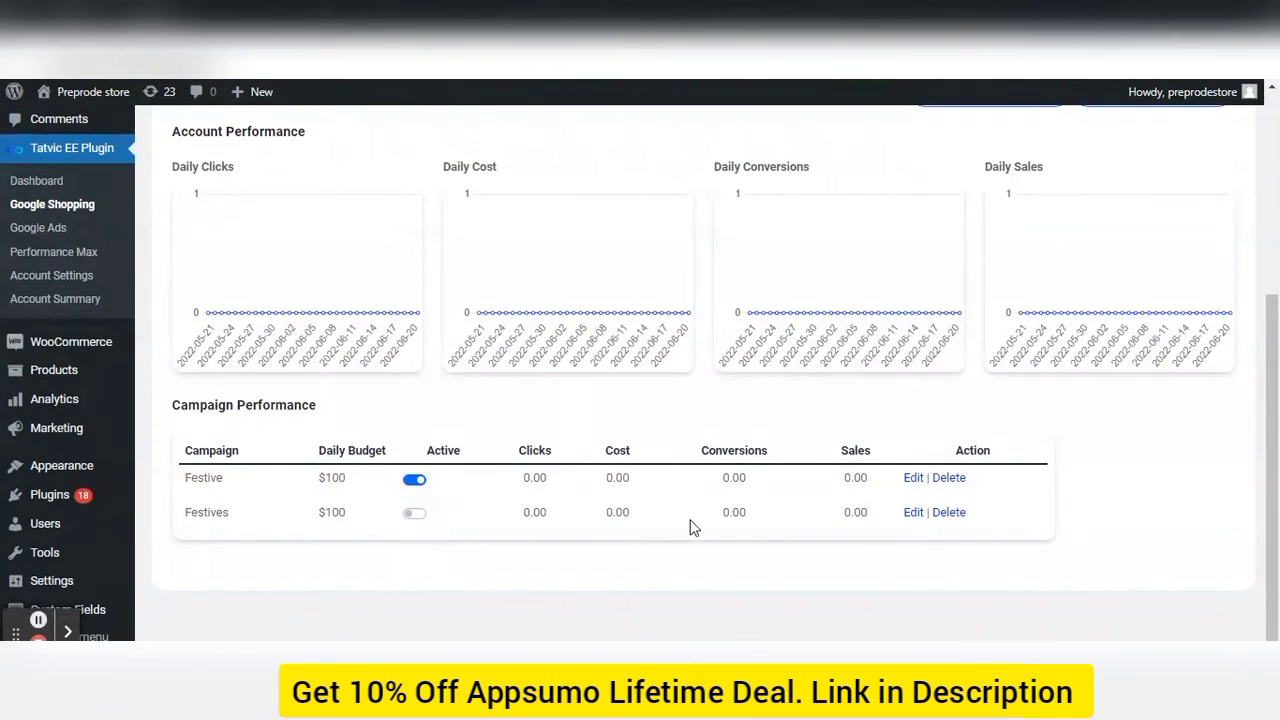
pyautogui.click(416, 514)
pyautogui.scroll(3, 880, 400)
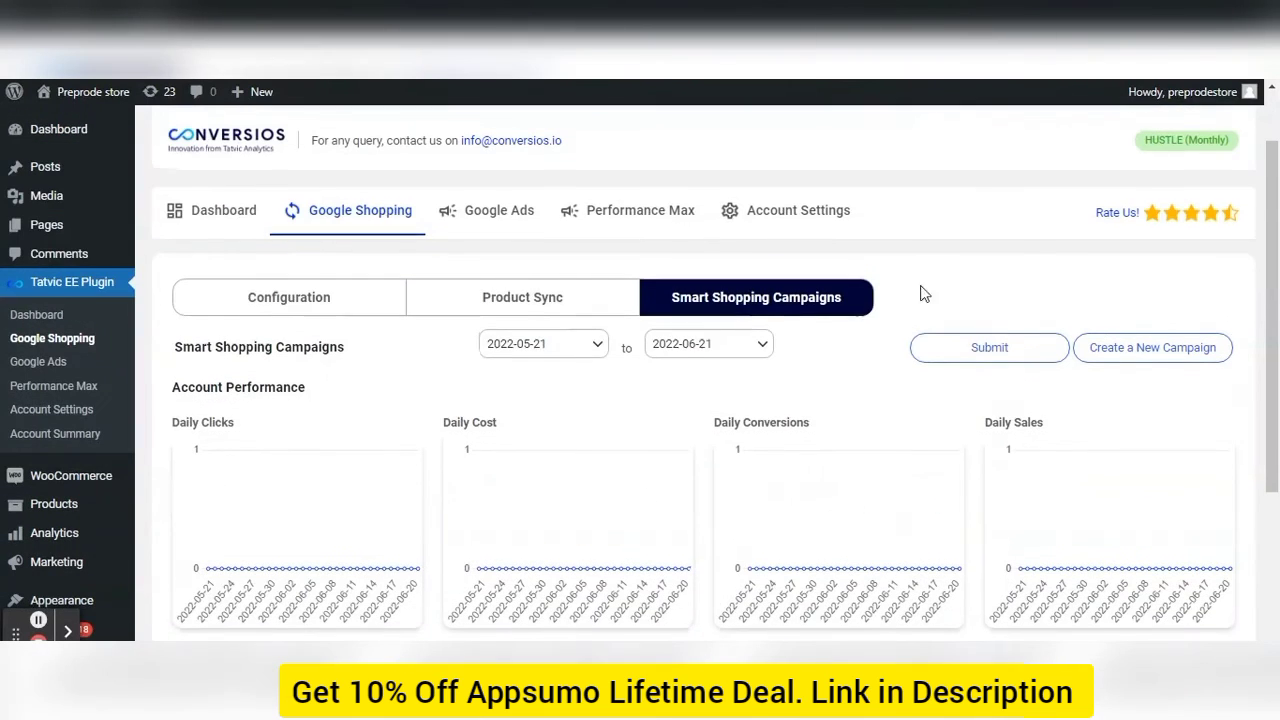
# - Check the 2022-05-21 to 2022-06-21 reporting range without changing the dates
pyautogui.click(575, 350)
pyautogui.click(732, 345)
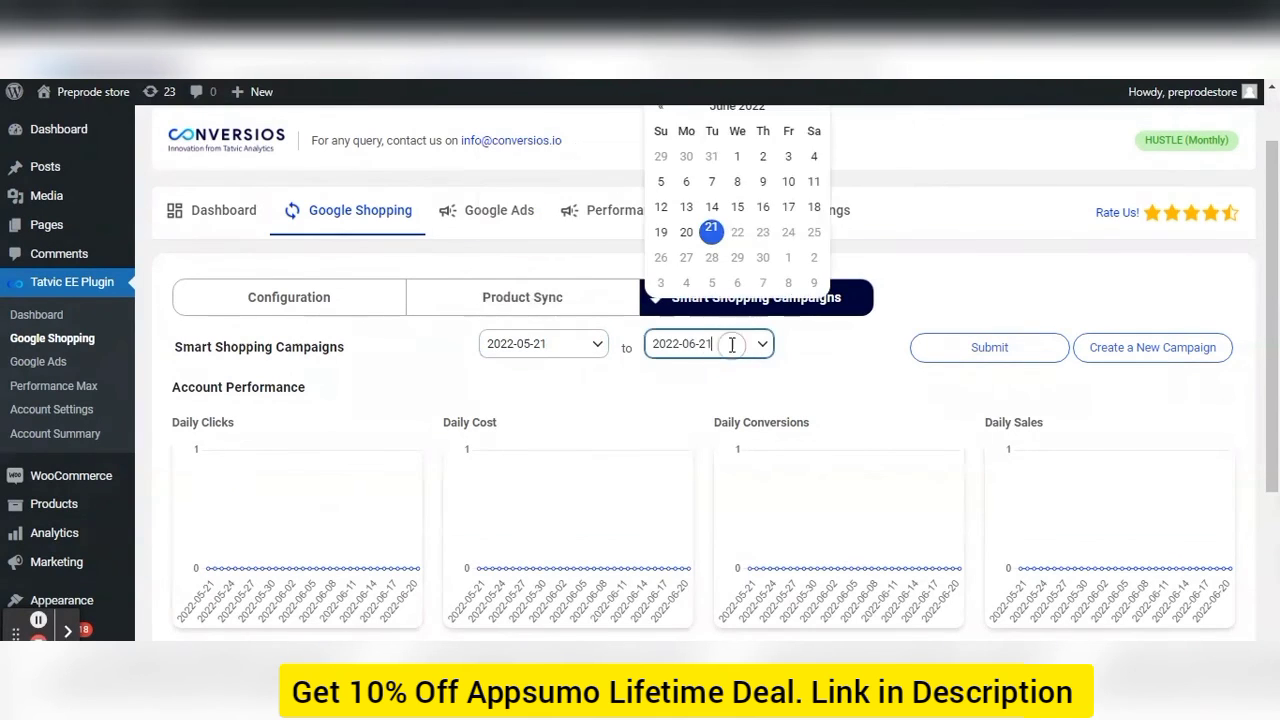
pyautogui.click(812, 361)
pyautogui.scroll(-2, 812, 361)
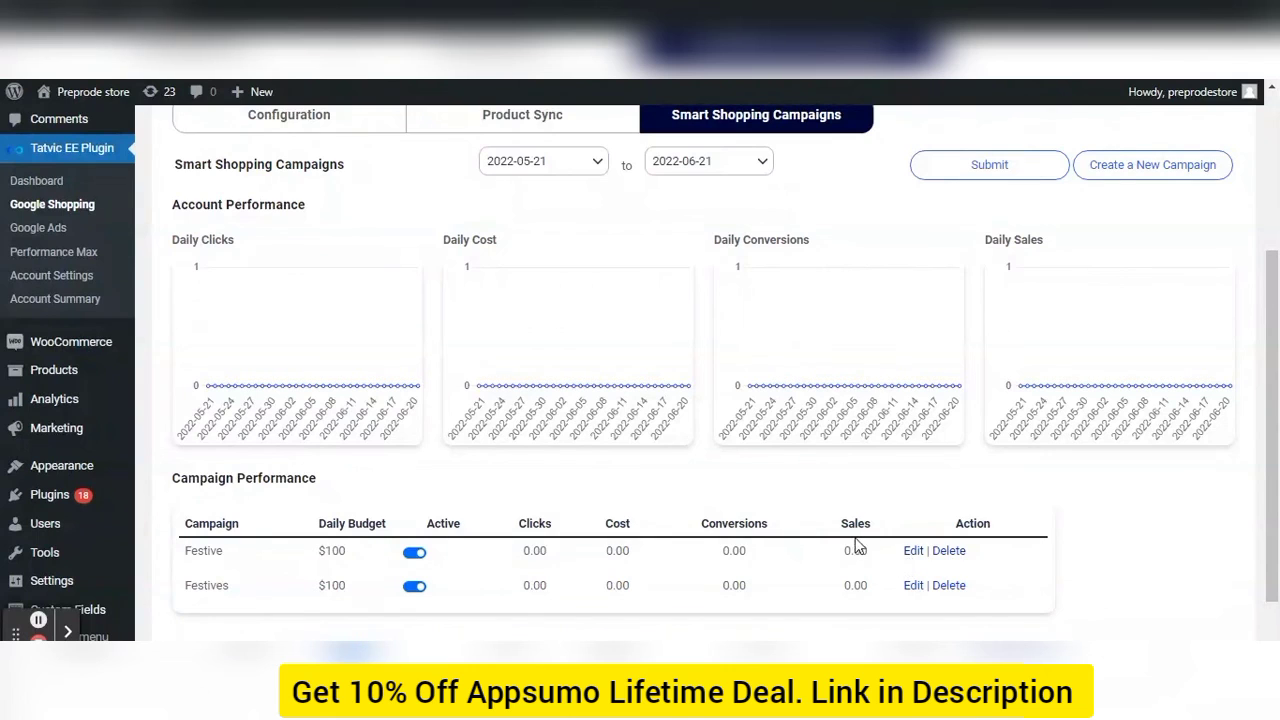
pyautogui.scroll(5, 852, 541)
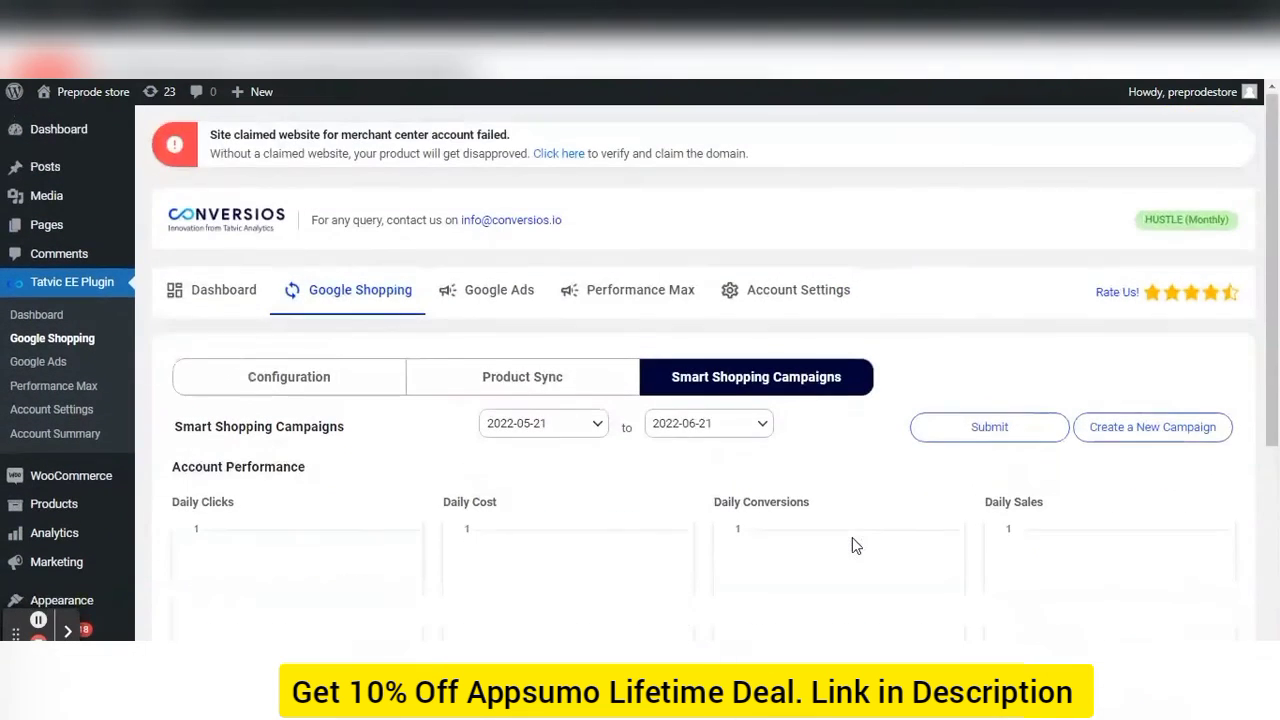
# - Enter the Facebook pixel ID in the Account Settings tracking section
pyautogui.click(824, 290)
pyautogui.scroll(-4, 689, 453)
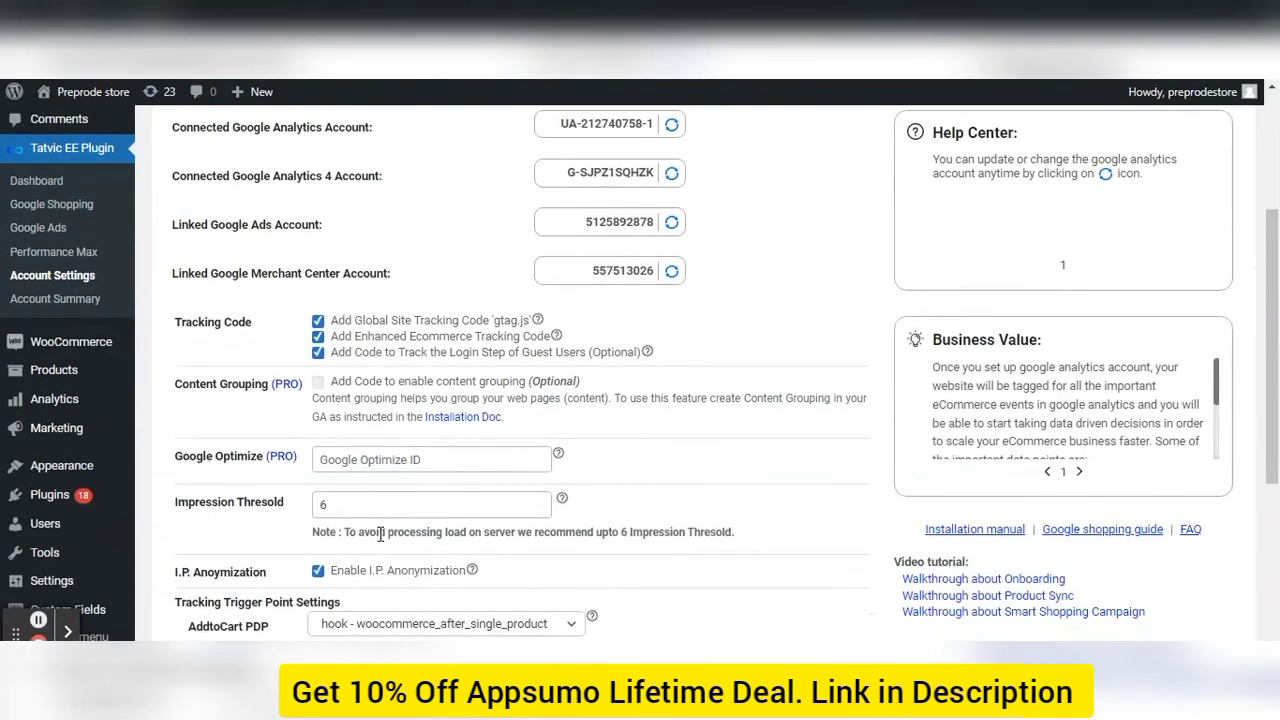
pyautogui.scroll(-2, 380, 533)
pyautogui.click(393, 598)
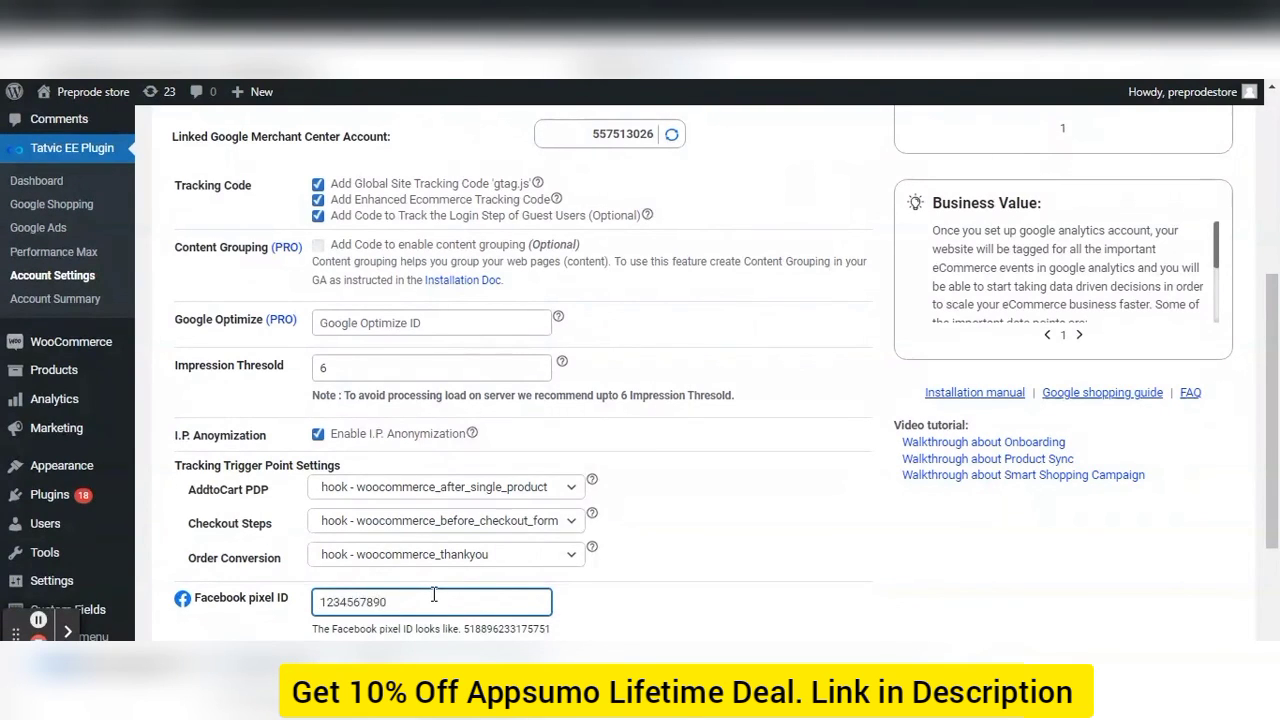
pyautogui.write('6532')
pyautogui.scroll(-1, 433, 596)
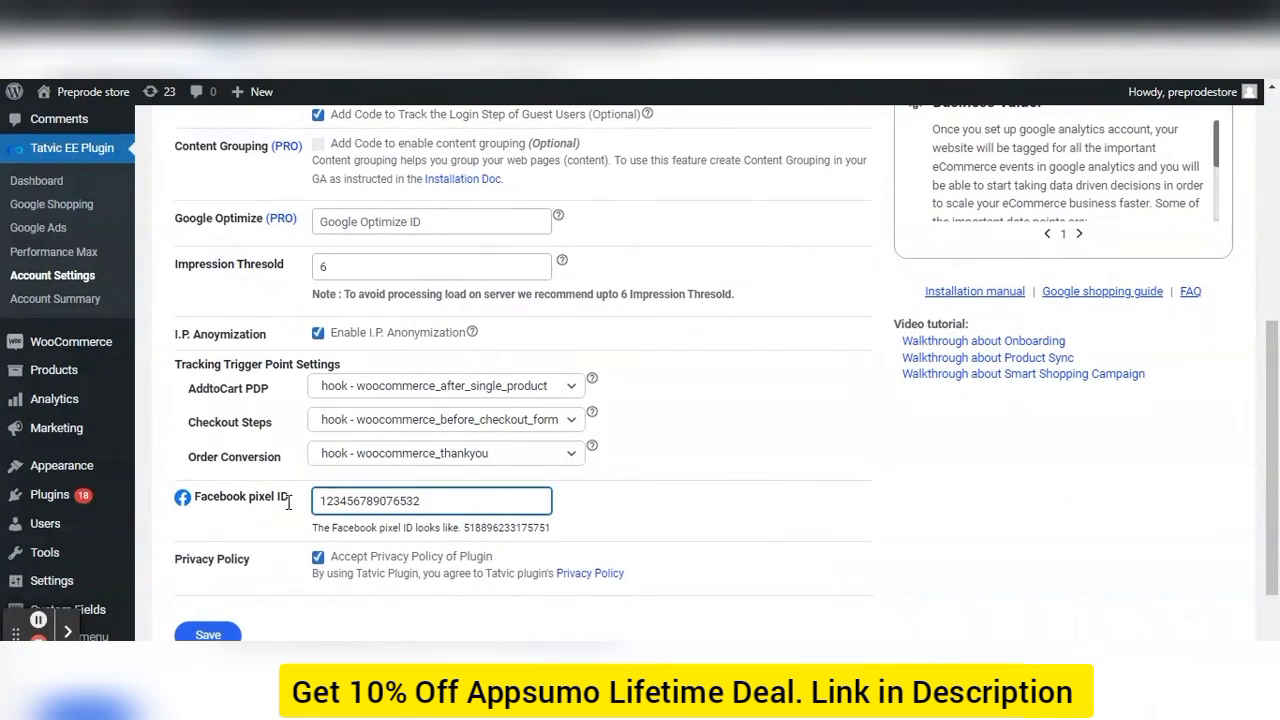
pyautogui.scroll(2, 288, 503)
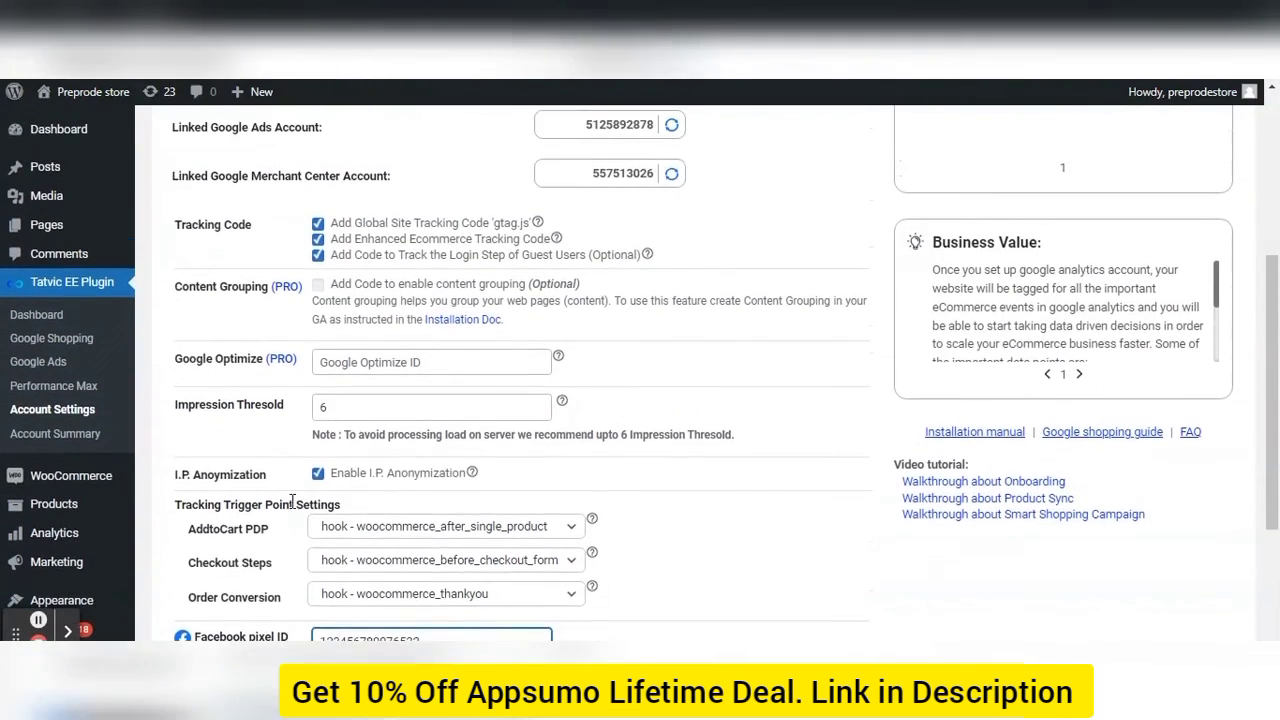
pyautogui.scroll(5, 291, 503)
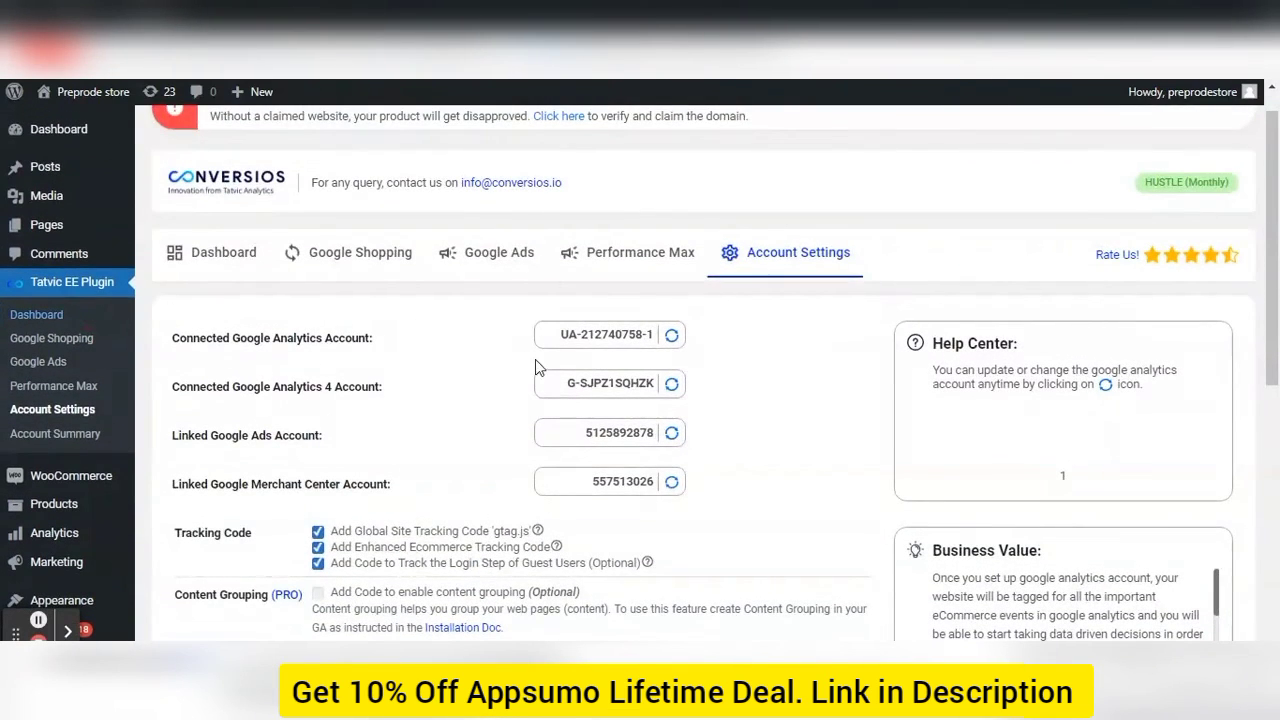
pyautogui.scroll(1, 535, 366)
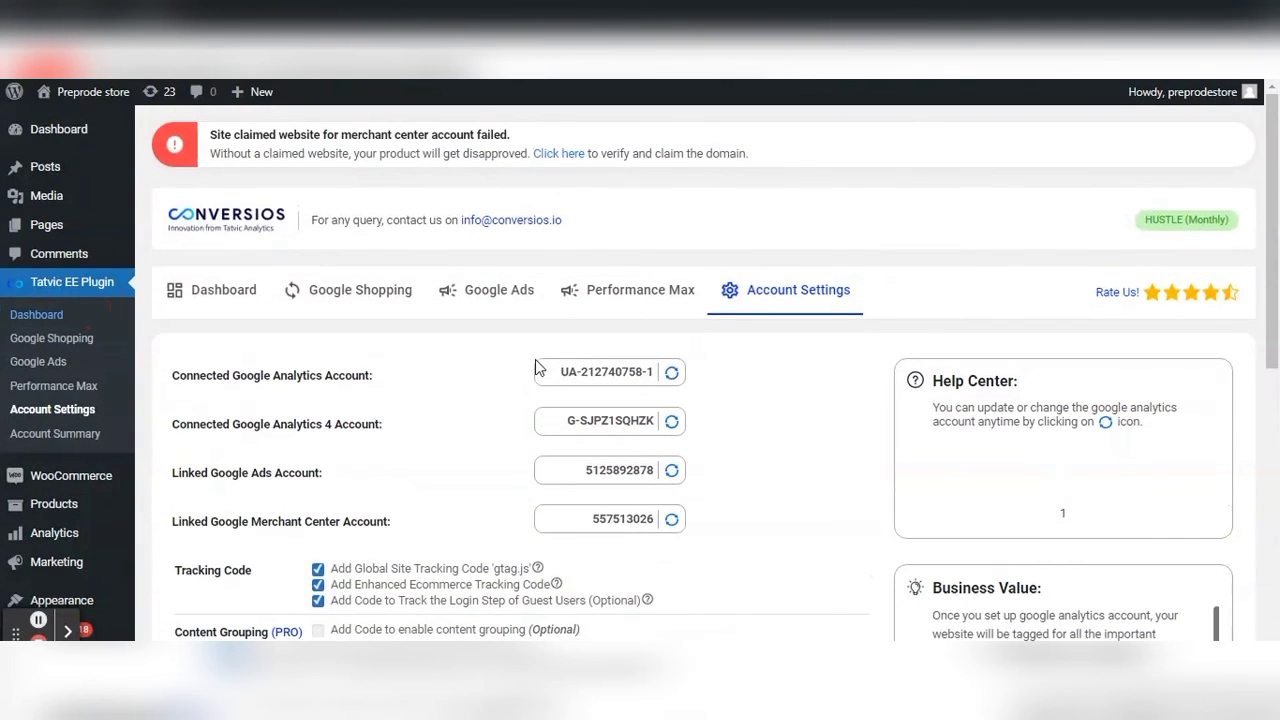